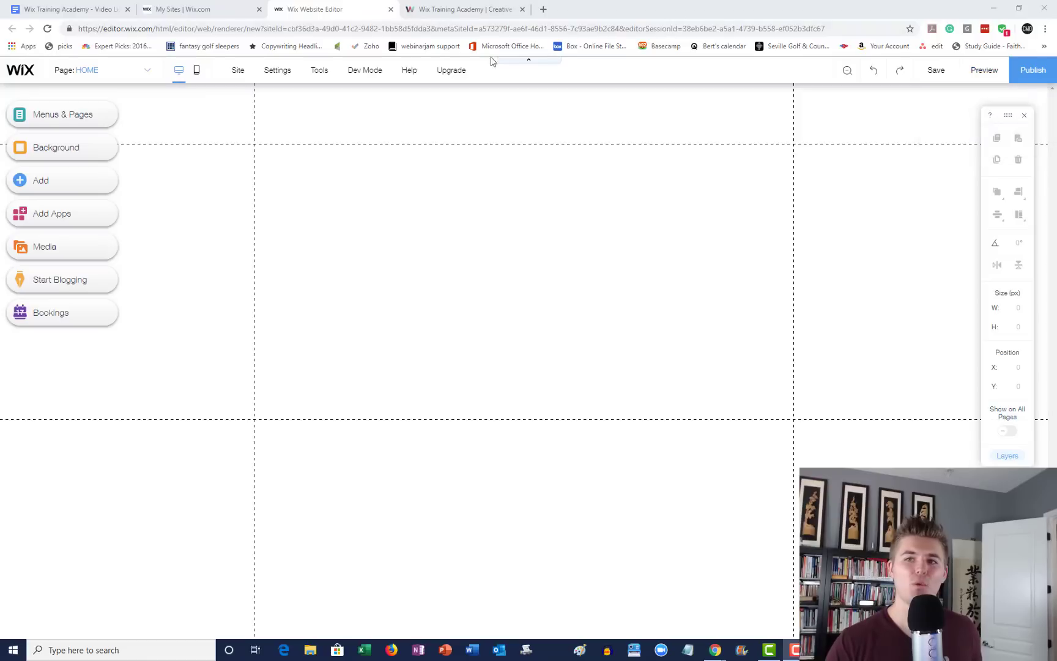
# Browse the Wix Training Academy website, then return to the editor
pyautogui.click(465, 11)
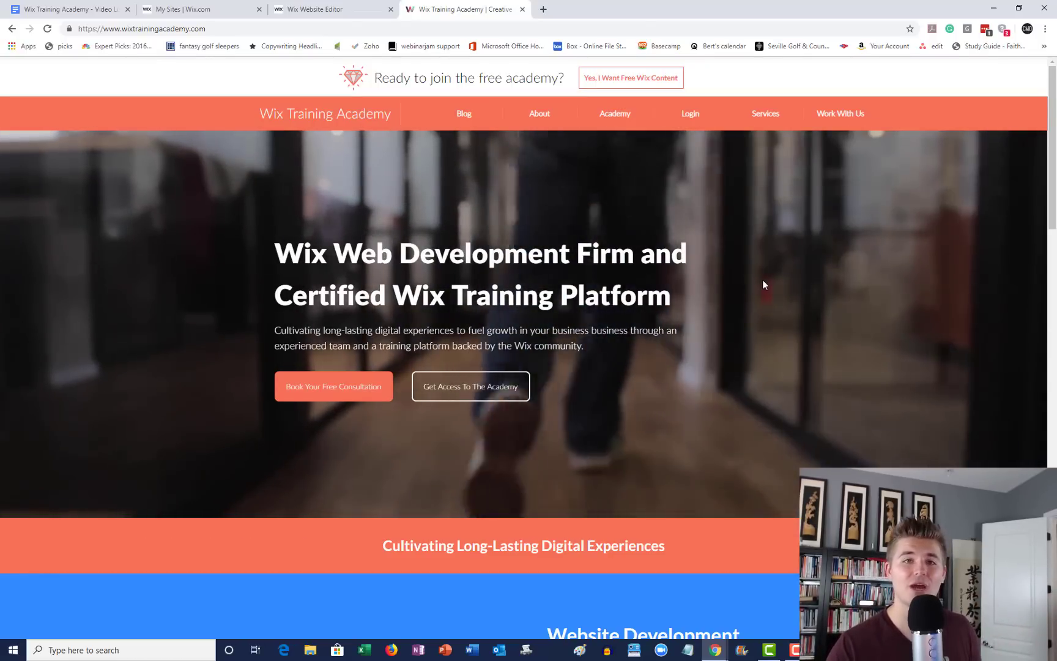
pyautogui.scroll(-8, 740, 236)
pyautogui.scroll(-15, 734, 225)
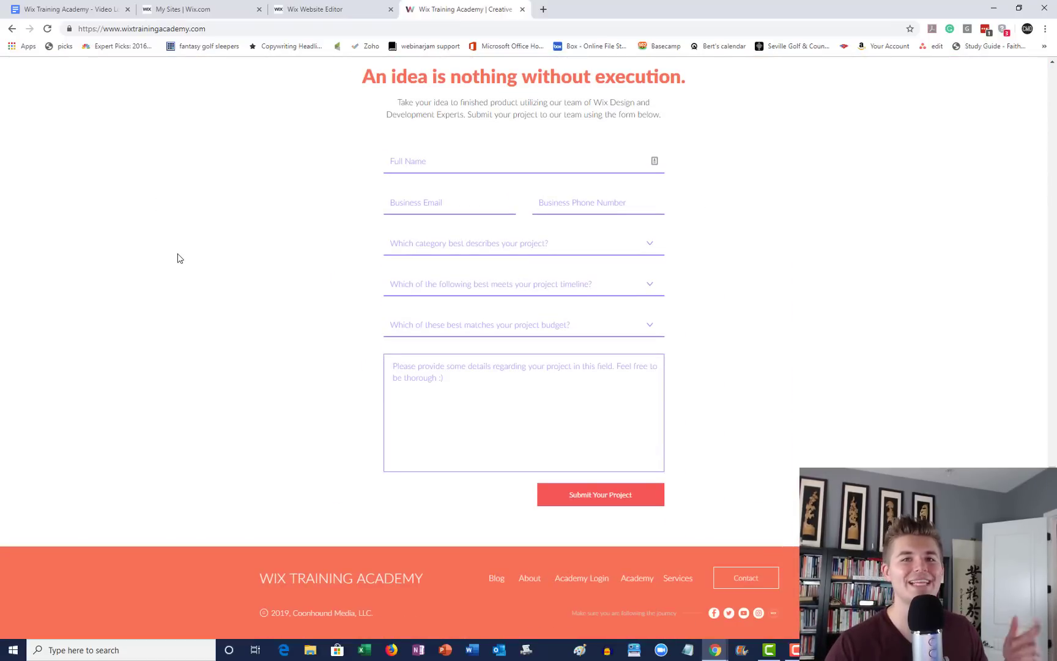
pyautogui.scroll(15, 178, 256)
pyautogui.scroll(5, 114, 132)
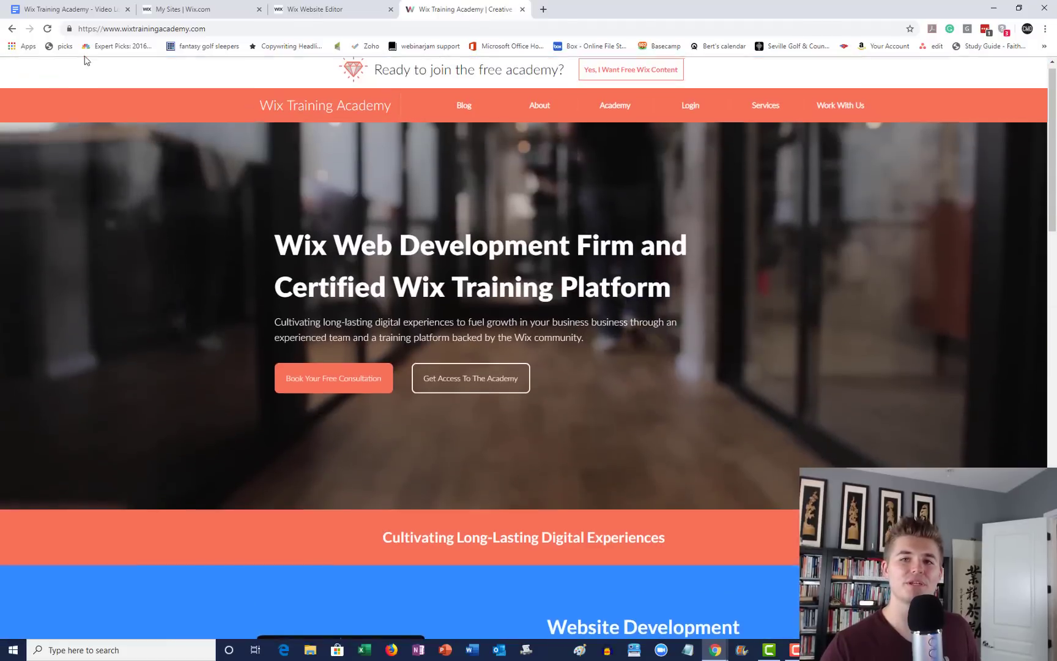
pyautogui.click(330, 9)
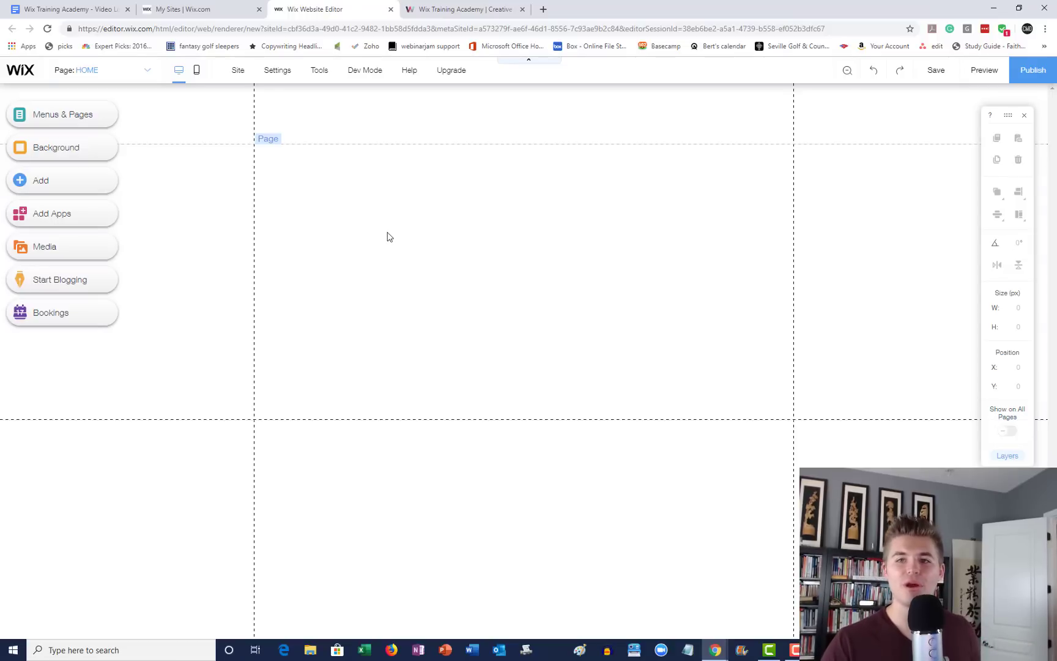
# Enable Corvid developer mode and get past the Welcome to Corvid dialog
pyautogui.moveTo(370, 78)
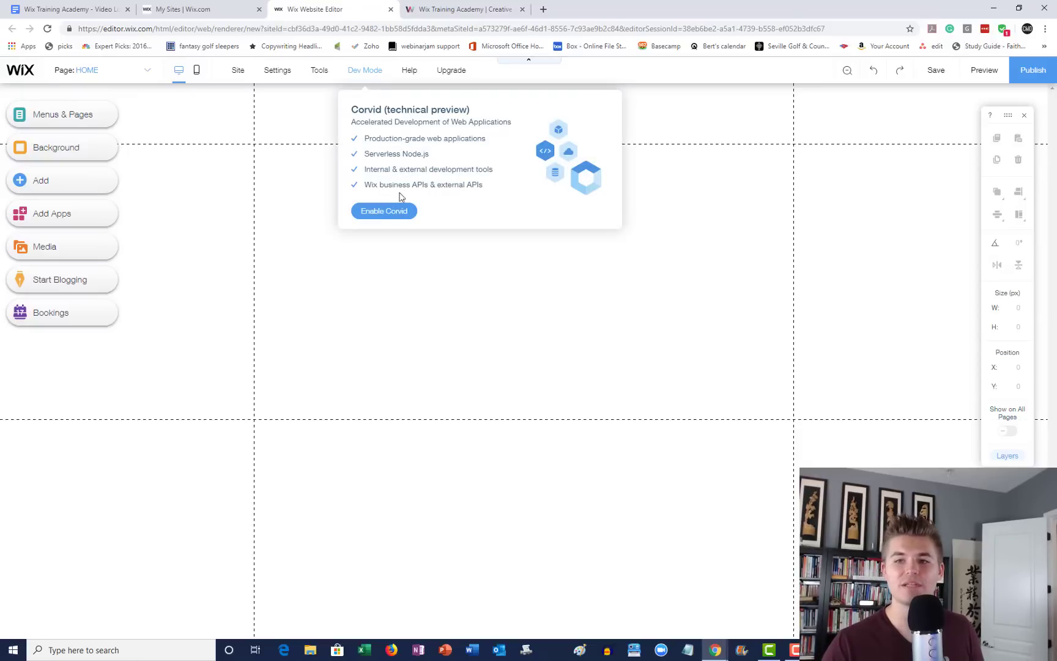
pyautogui.click(395, 211)
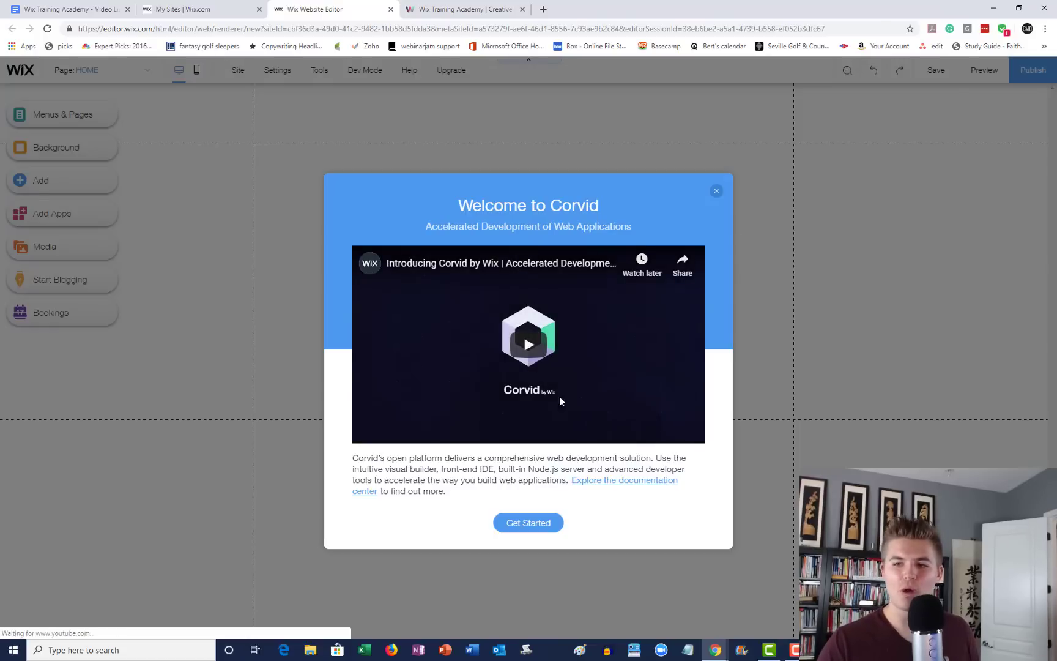
pyautogui.click(534, 529)
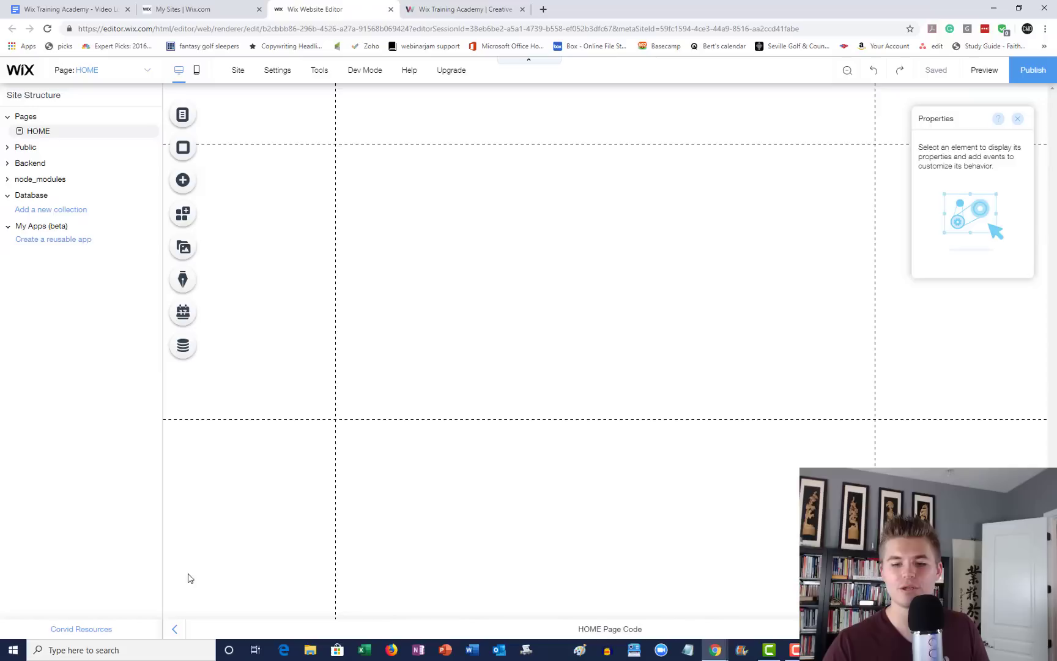
# Reopen the Site Structure panel and choose New Collection from the Database options
pyautogui.click(178, 630)
pyautogui.click(7, 629)
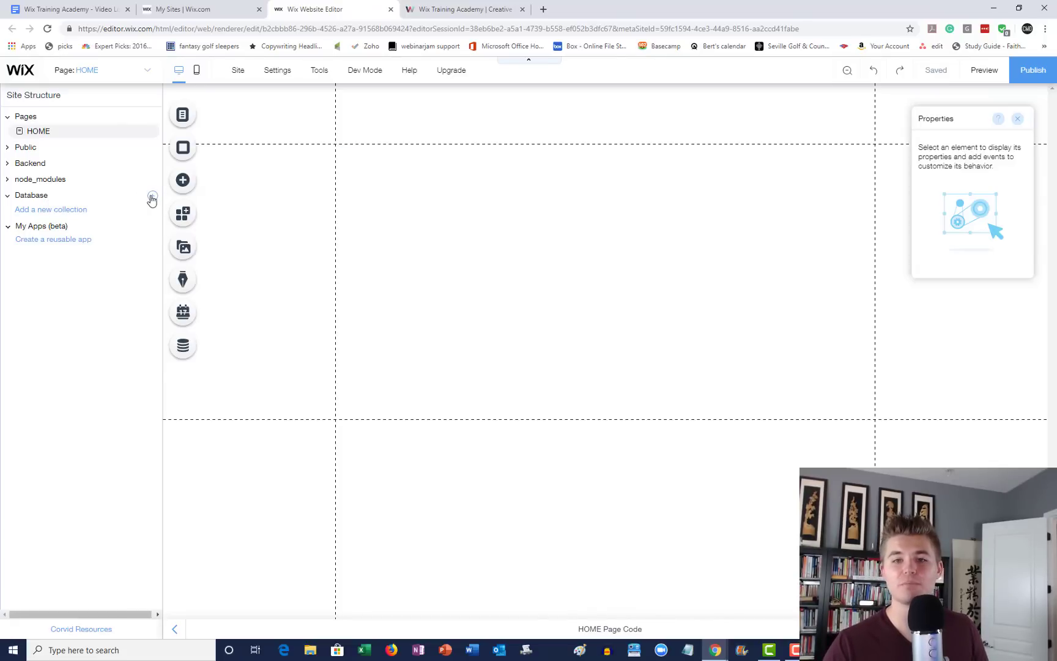
pyautogui.click(152, 196)
pyautogui.click(197, 200)
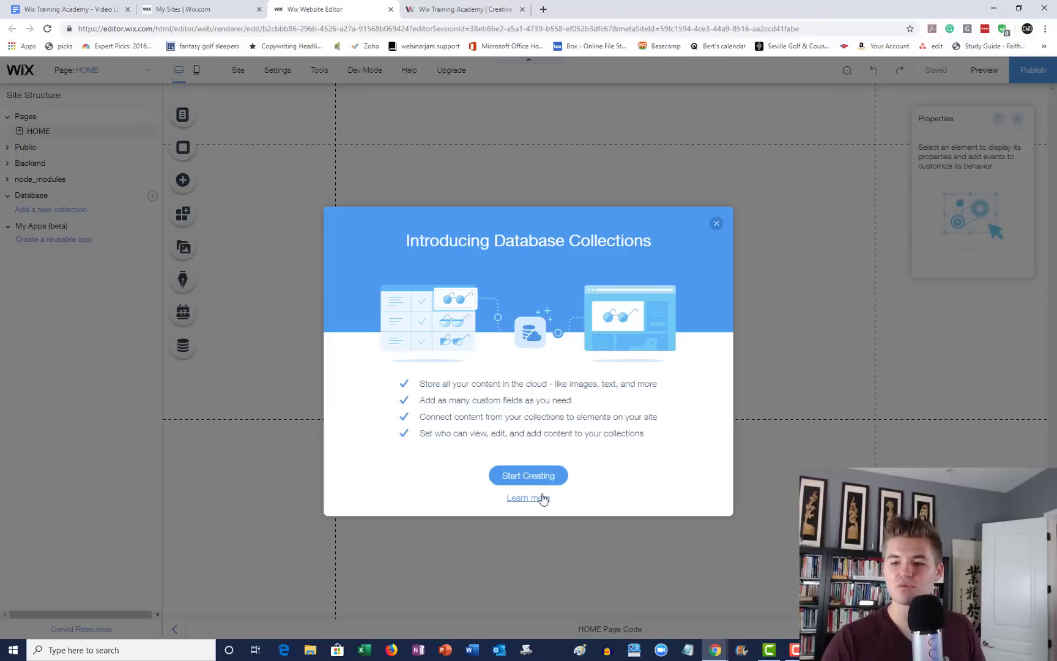
# Start a from-scratch collection named UserProfileData and browse its purpose options
pyautogui.click(532, 477)
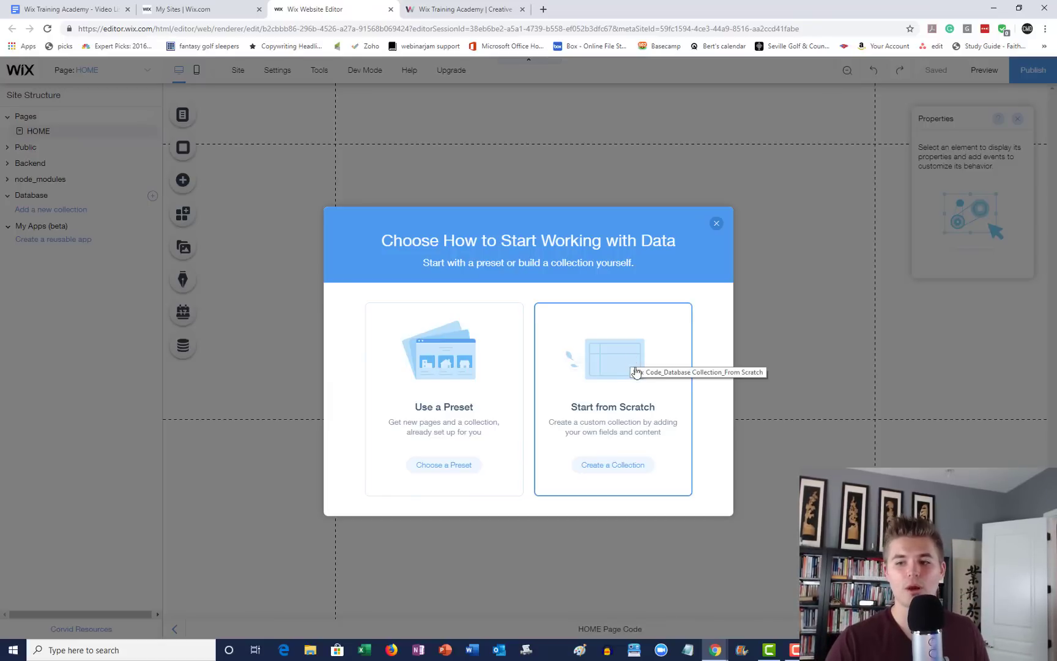
pyautogui.click(643, 395)
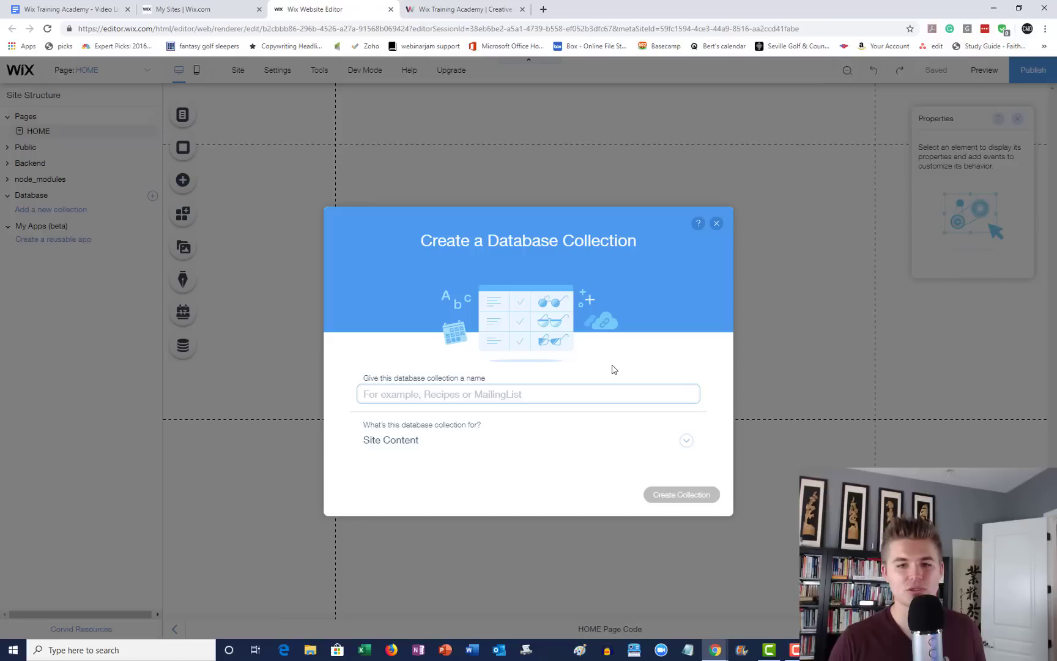
pyautogui.write('U')
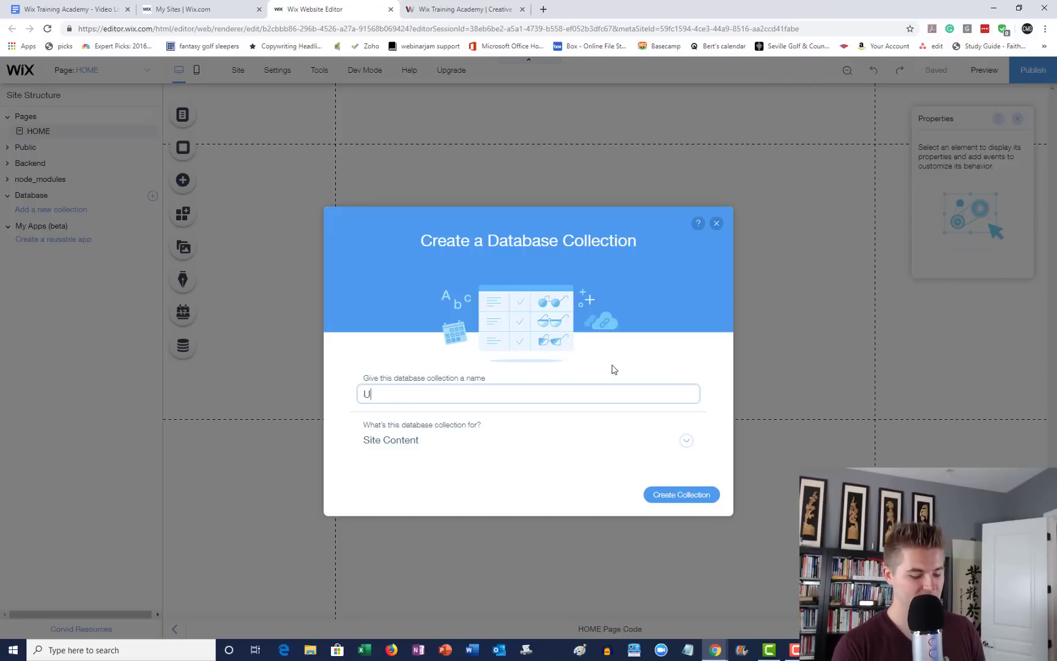
pyautogui.write('serPro')
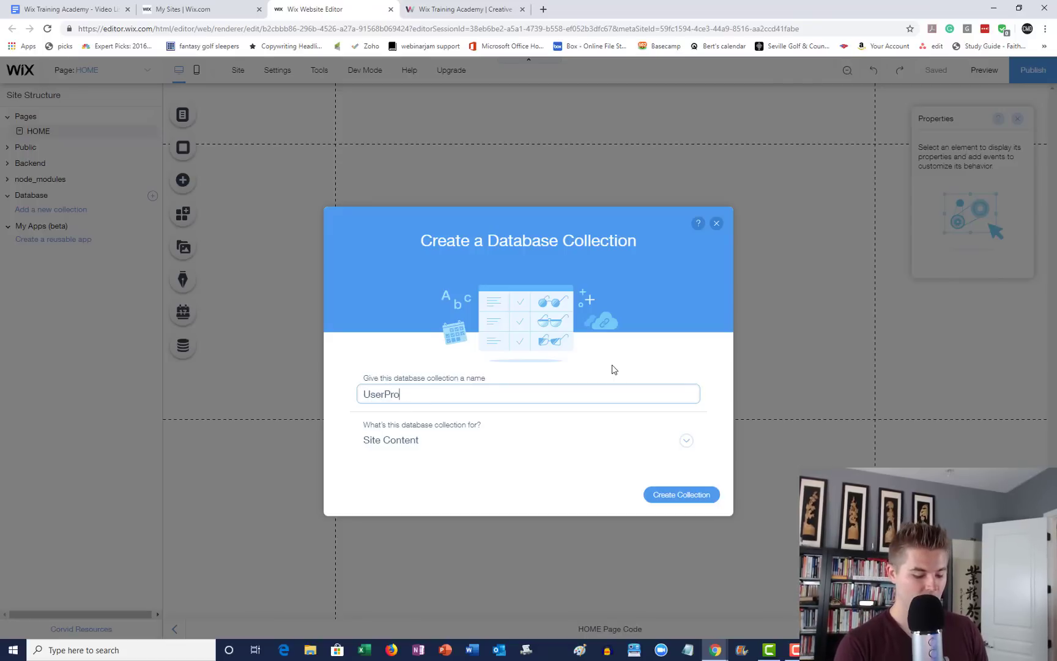
pyautogui.write('fileData')
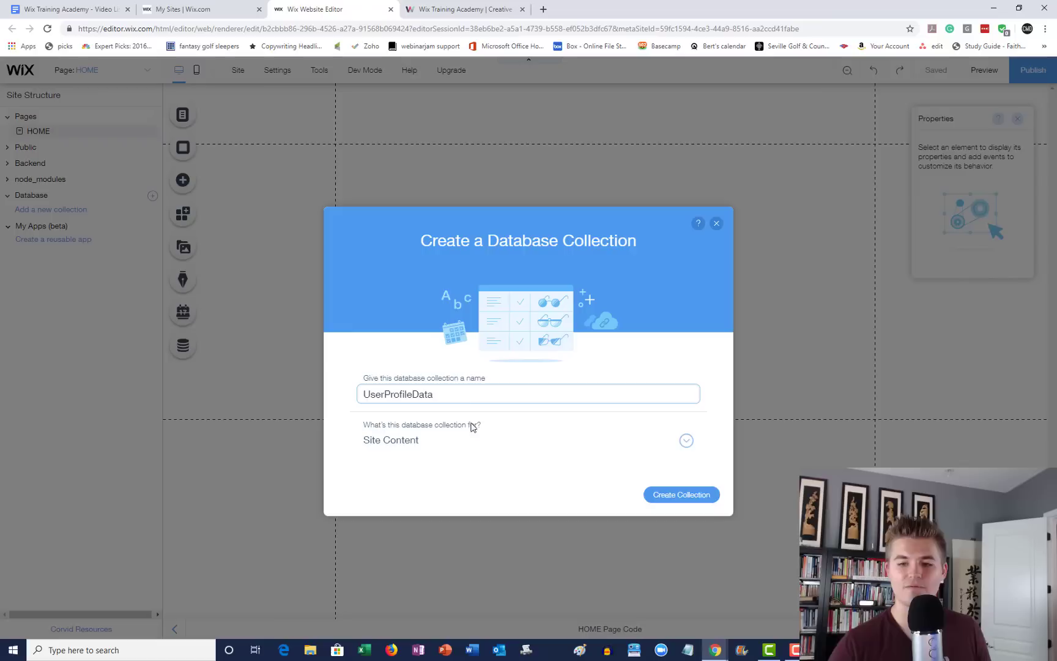
pyautogui.click(445, 439)
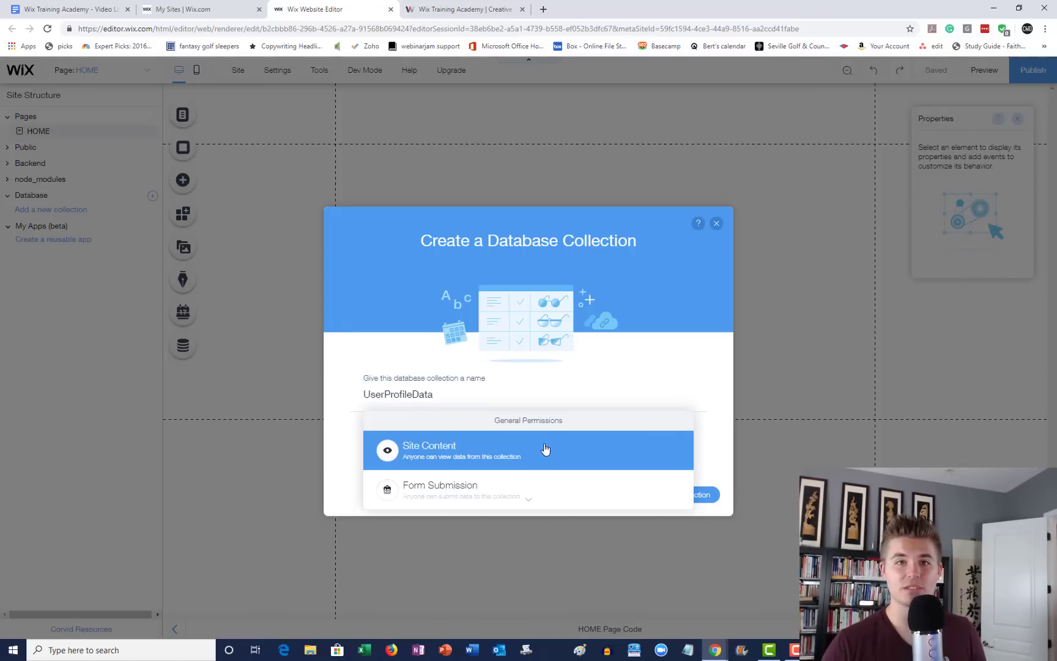
pyautogui.scroll(-2, 545, 449)
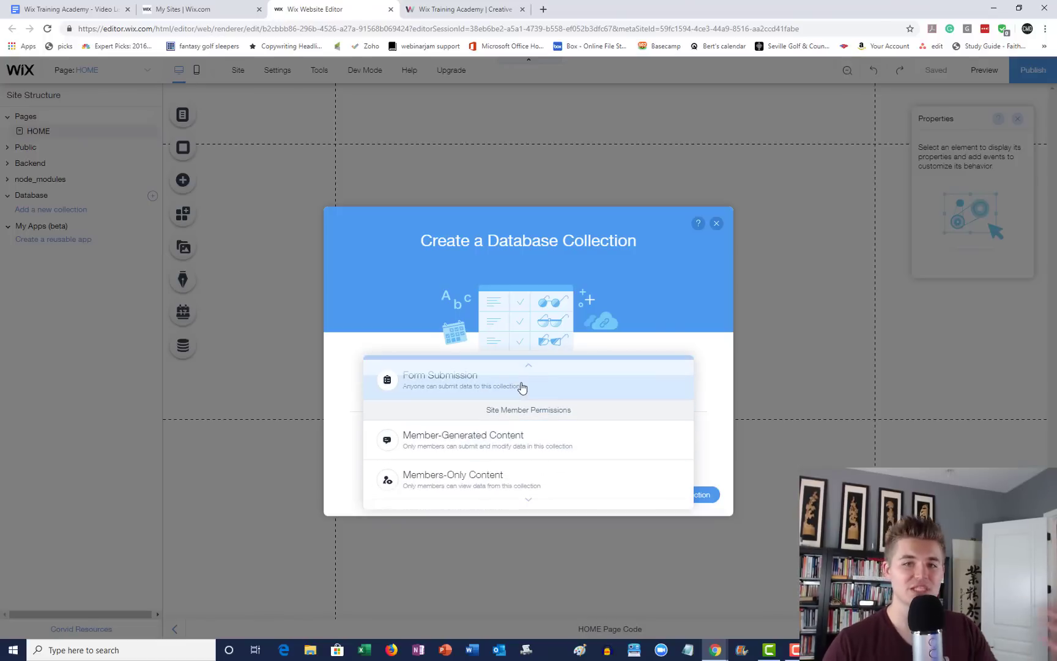
pyautogui.scroll(-2, 522, 387)
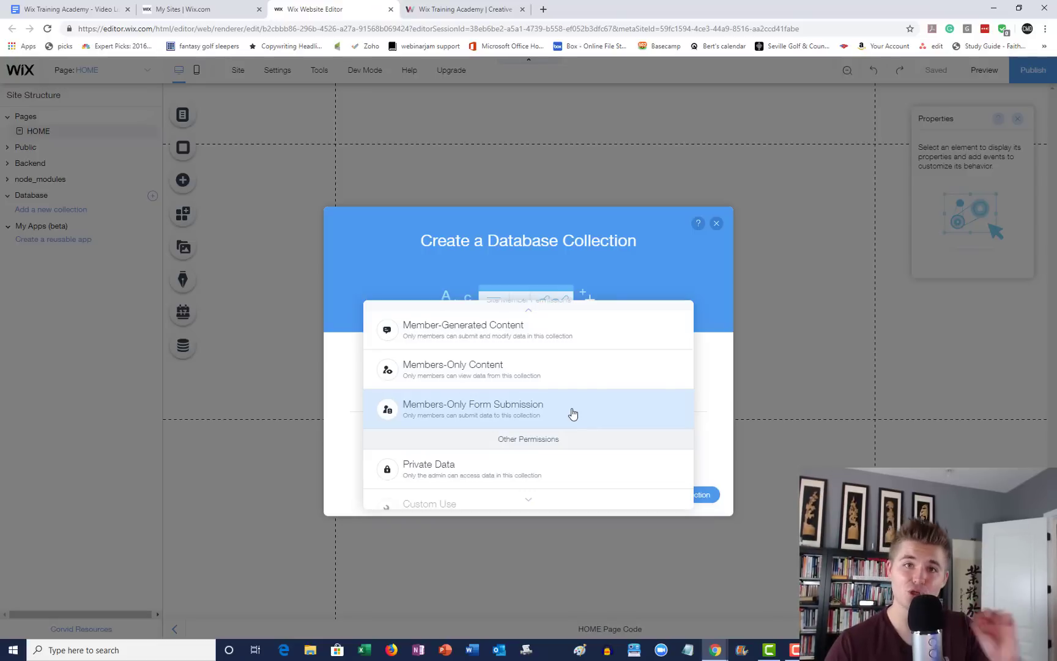
pyautogui.scroll(-1, 572, 414)
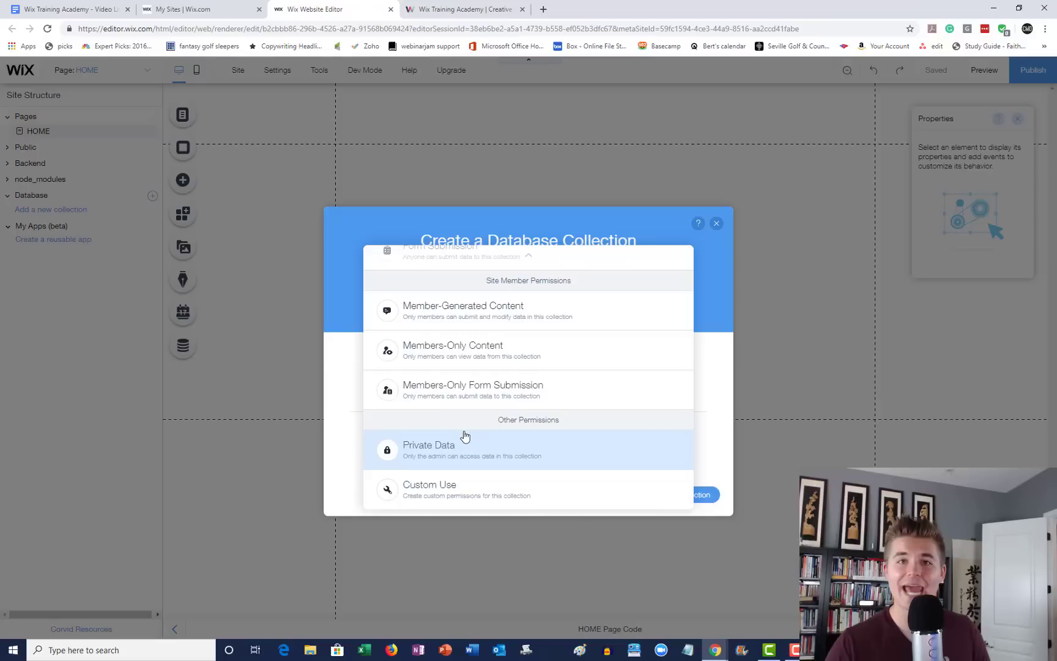
# Create it with custom permissions: read Anyone, create Site member, update/delete Site member author
pyautogui.click(490, 488)
pyautogui.click(638, 493)
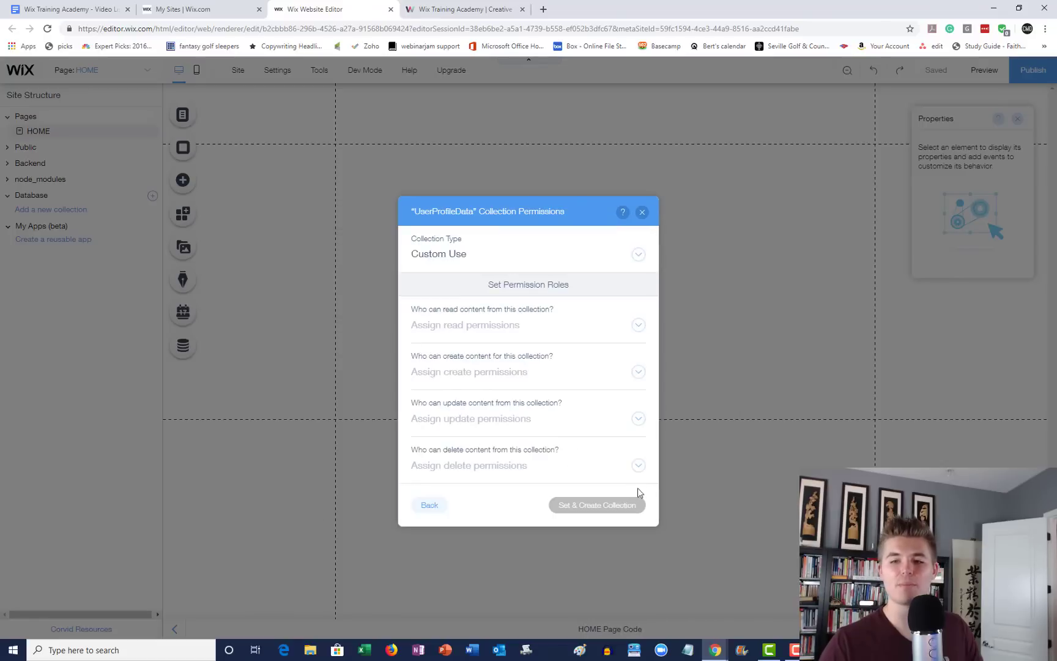
pyautogui.click(549, 321)
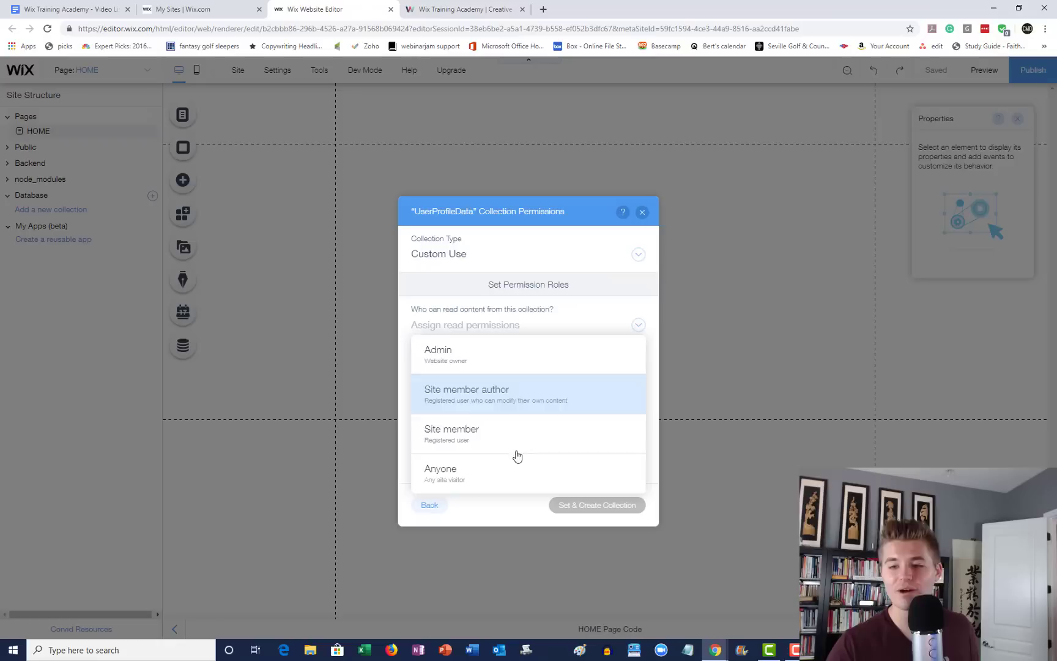
pyautogui.click(511, 472)
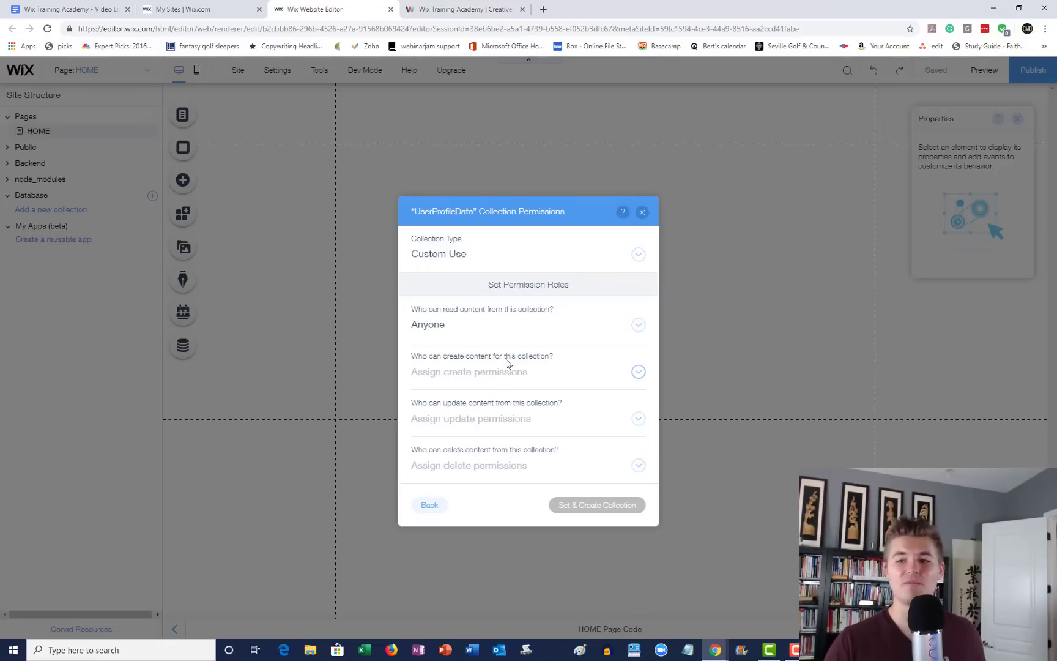
pyautogui.click(491, 374)
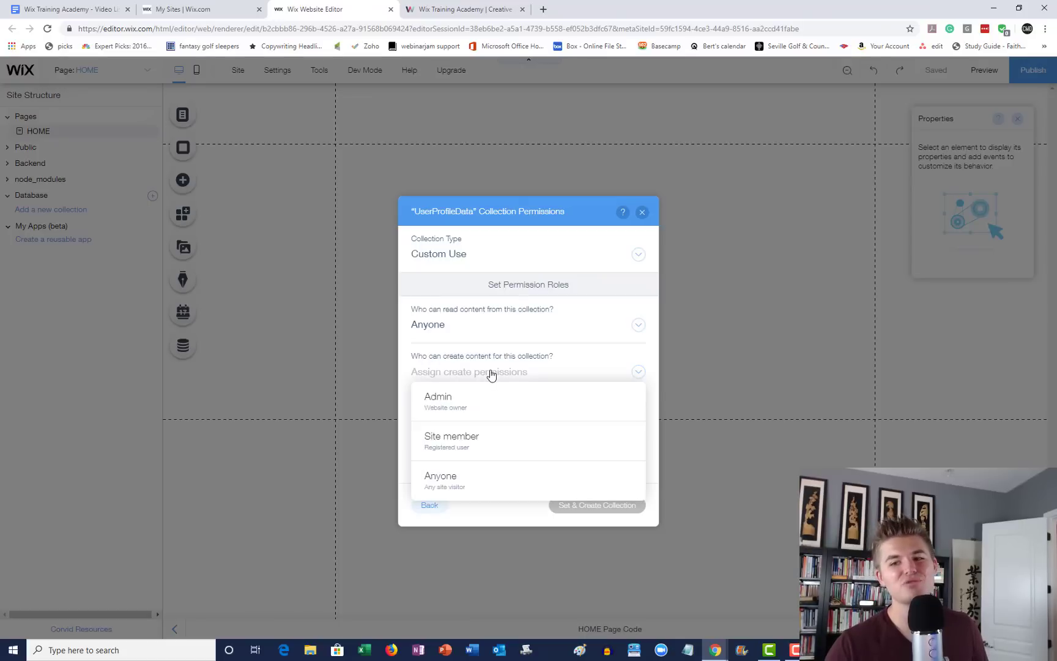
pyautogui.click(489, 441)
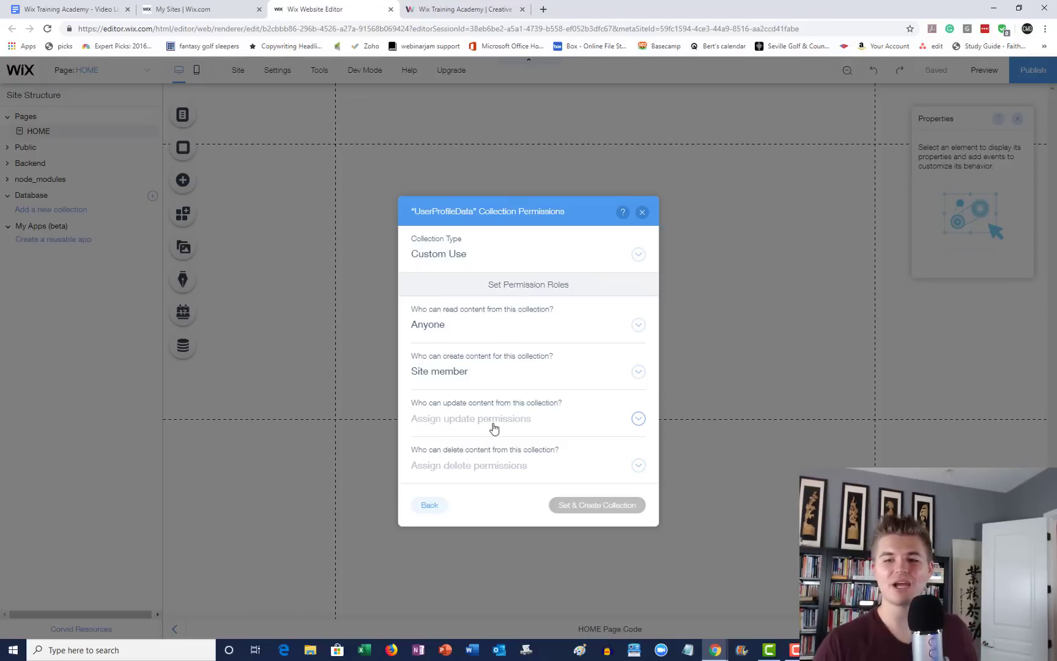
pyautogui.click(493, 419)
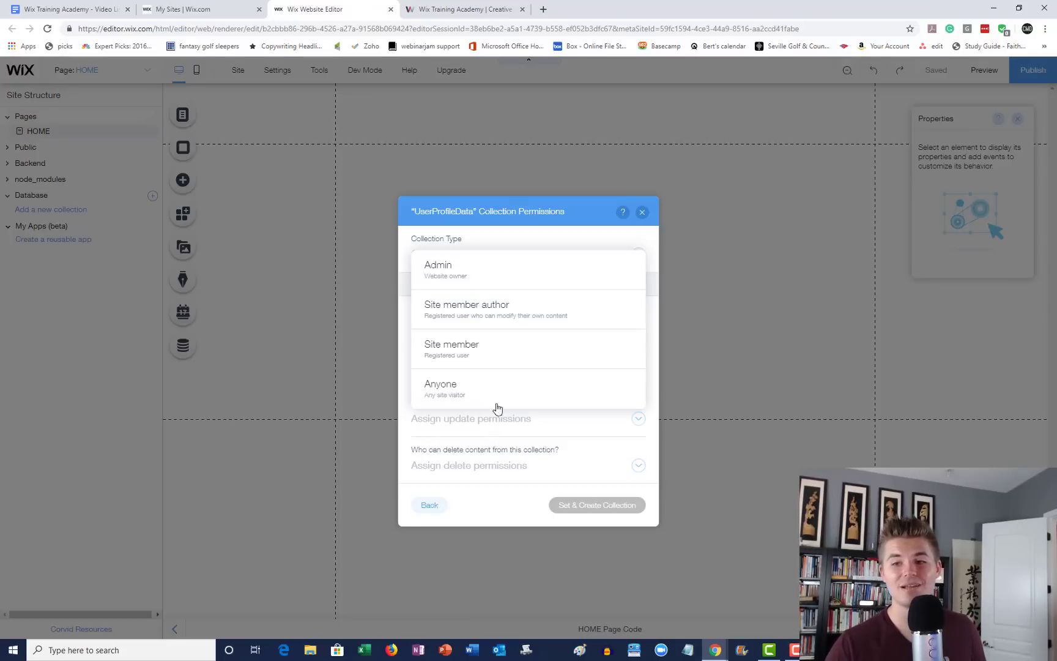
pyautogui.click(505, 307)
pyautogui.click(521, 468)
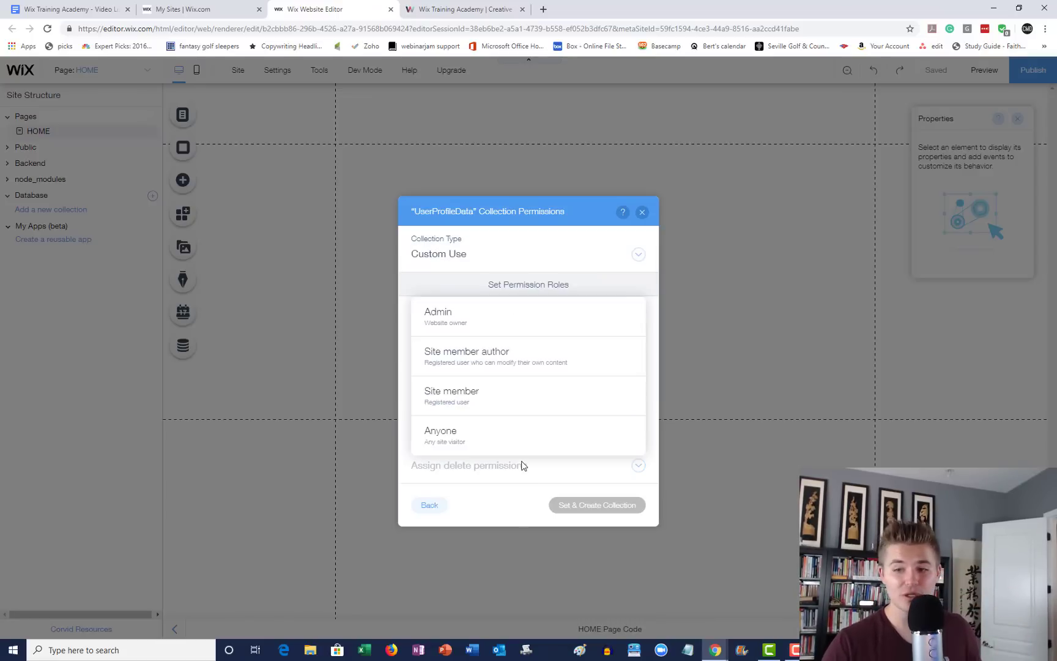
pyautogui.click(519, 370)
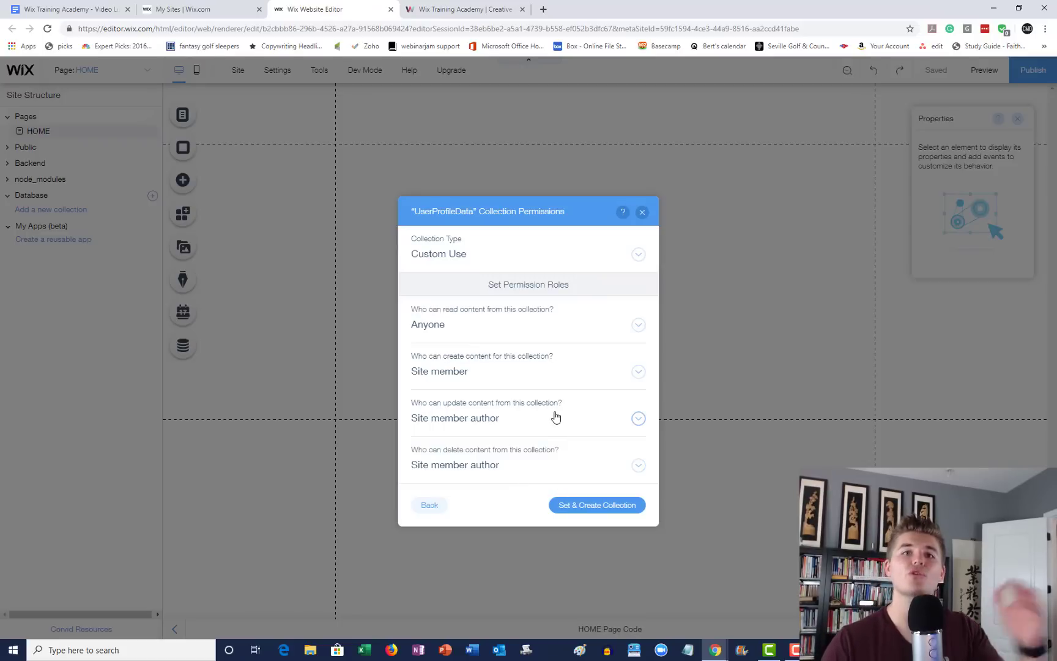
pyautogui.click(621, 504)
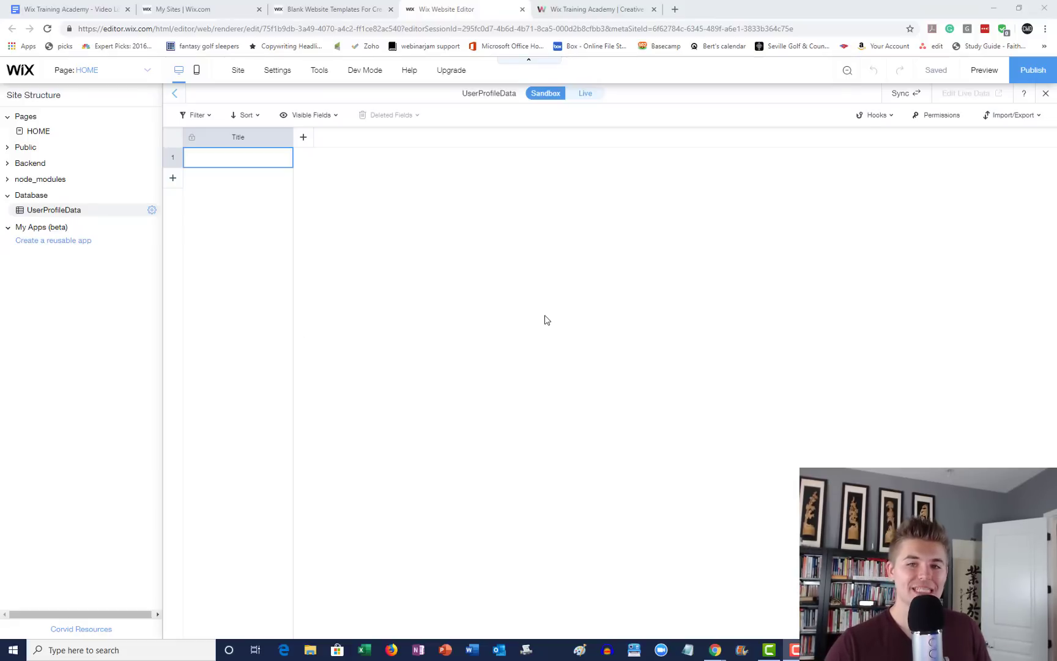
pyautogui.moveTo(191, 140)
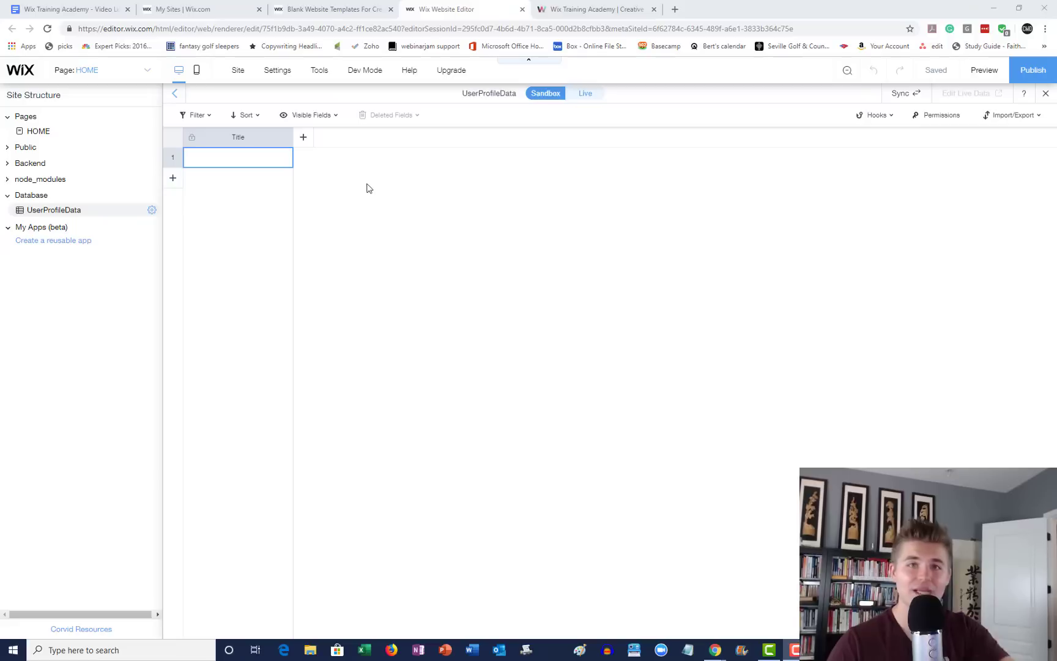
# Add a Text field named Full Name to the collection
pyautogui.click(311, 140)
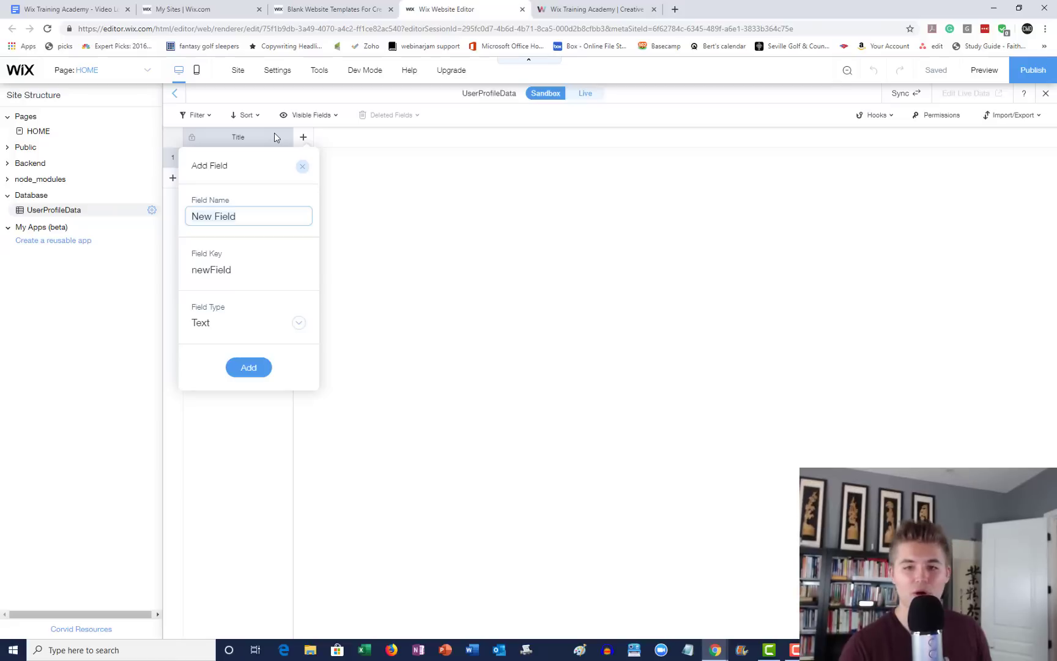
pyautogui.hotkey('ctrl', 'a')
pyautogui.press('BackSpace')
pyautogui.write('Fu')
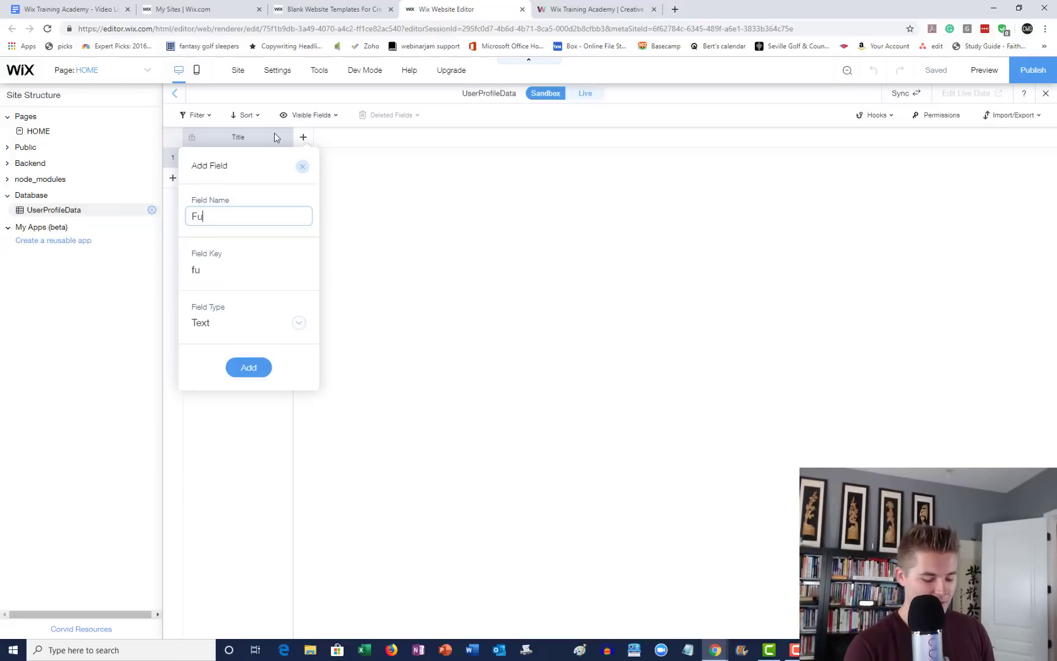
pyautogui.write('ll Name')
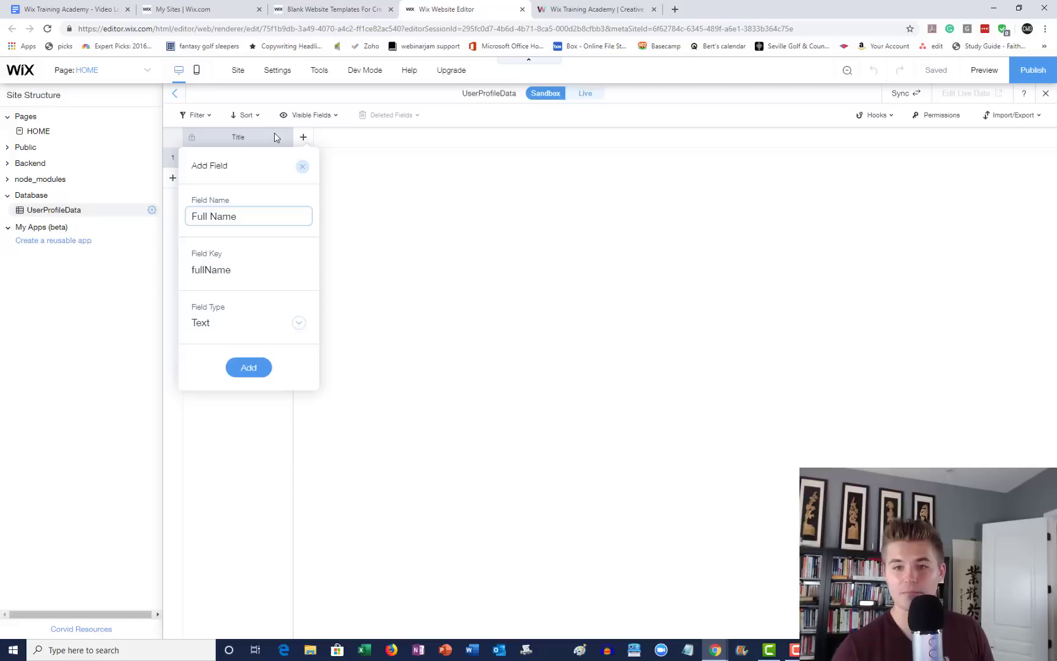
pyautogui.click(242, 329)
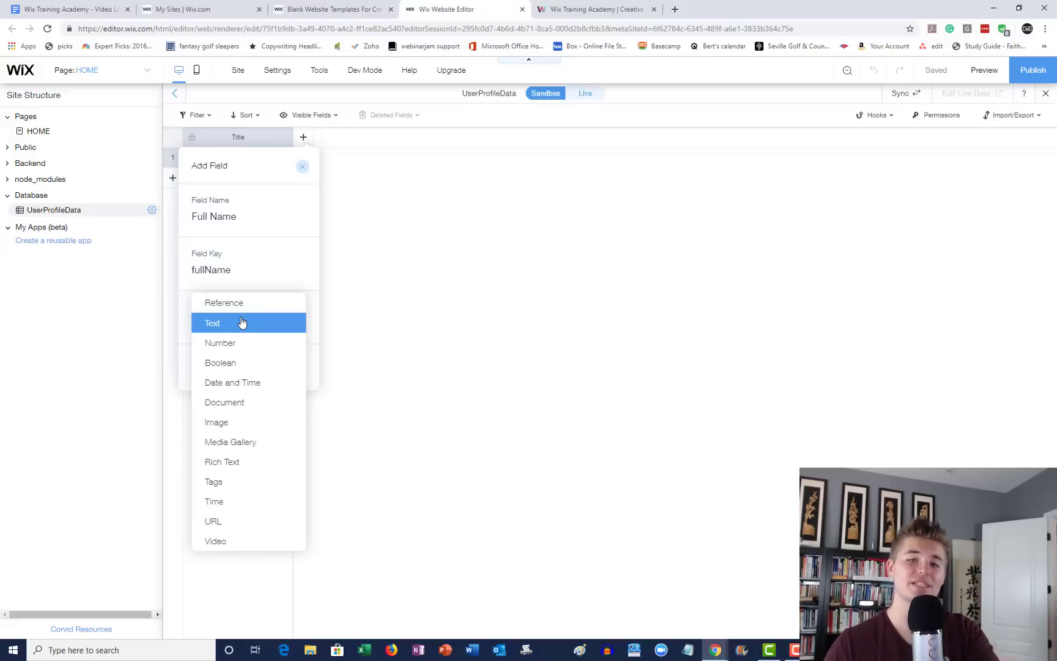
pyautogui.click(242, 323)
pyautogui.click(246, 371)
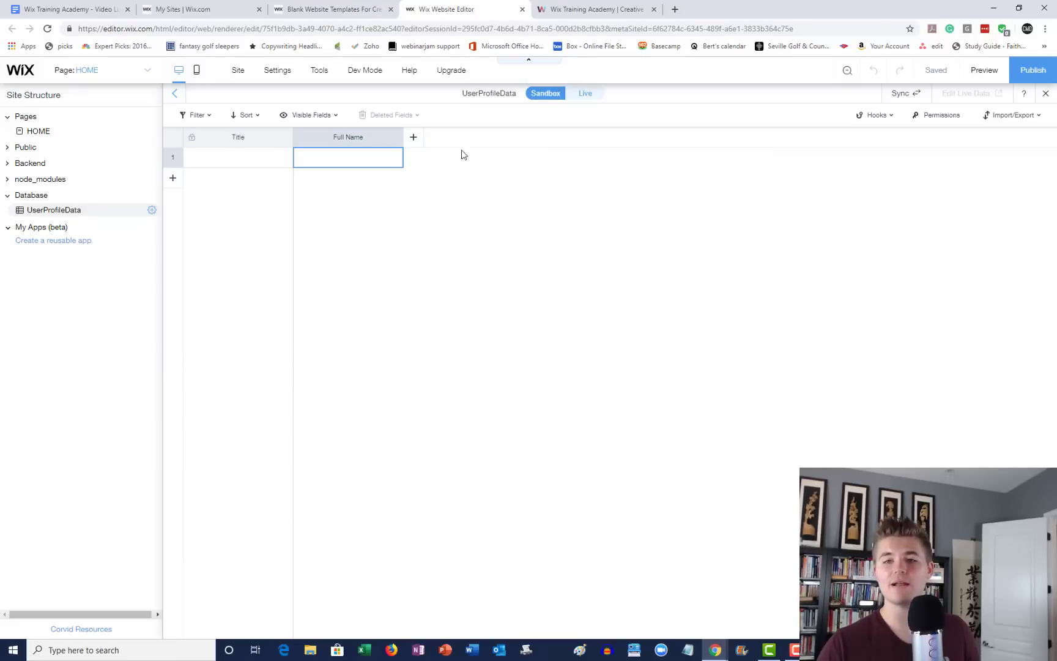
# Add an Image field named Profile Picture
pyautogui.click(414, 138)
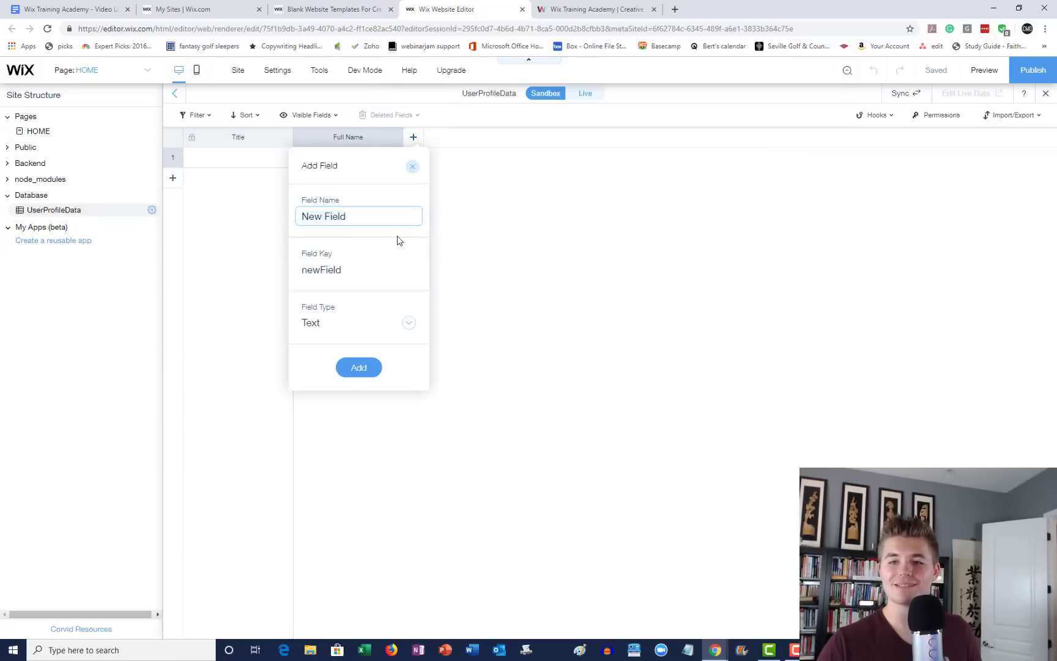
pyautogui.write('Profile ')
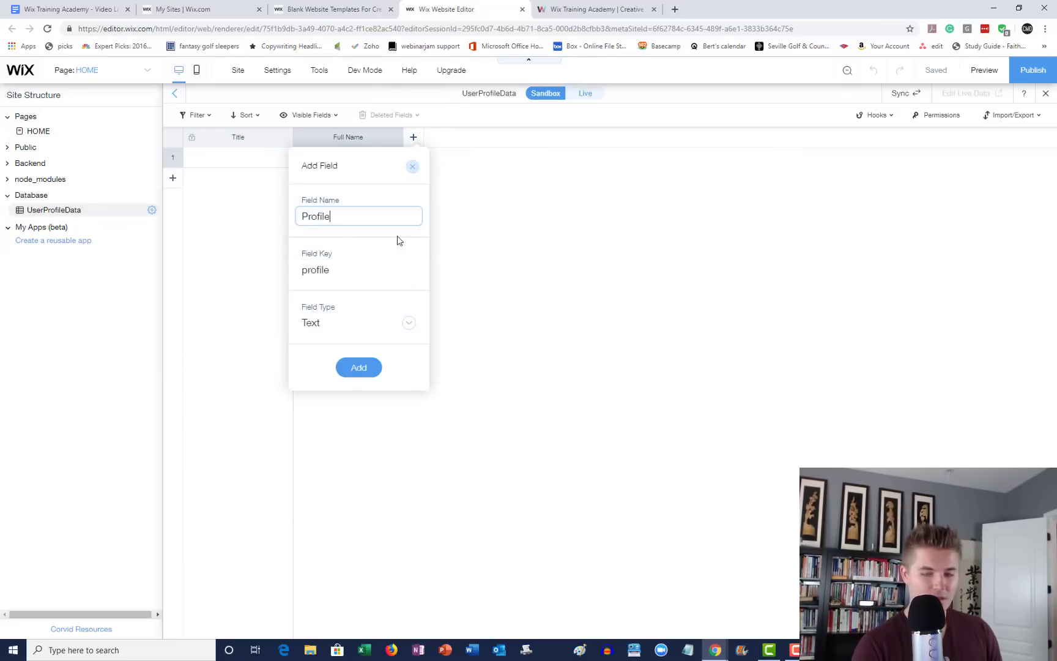
pyautogui.write('Pic')
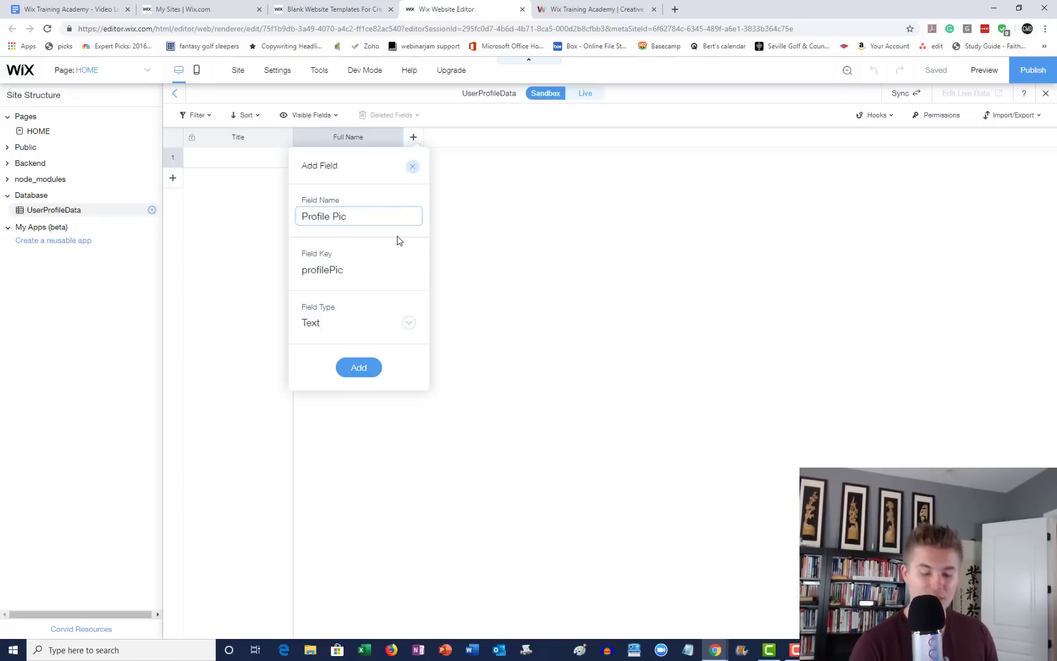
pyautogui.write('vtture')
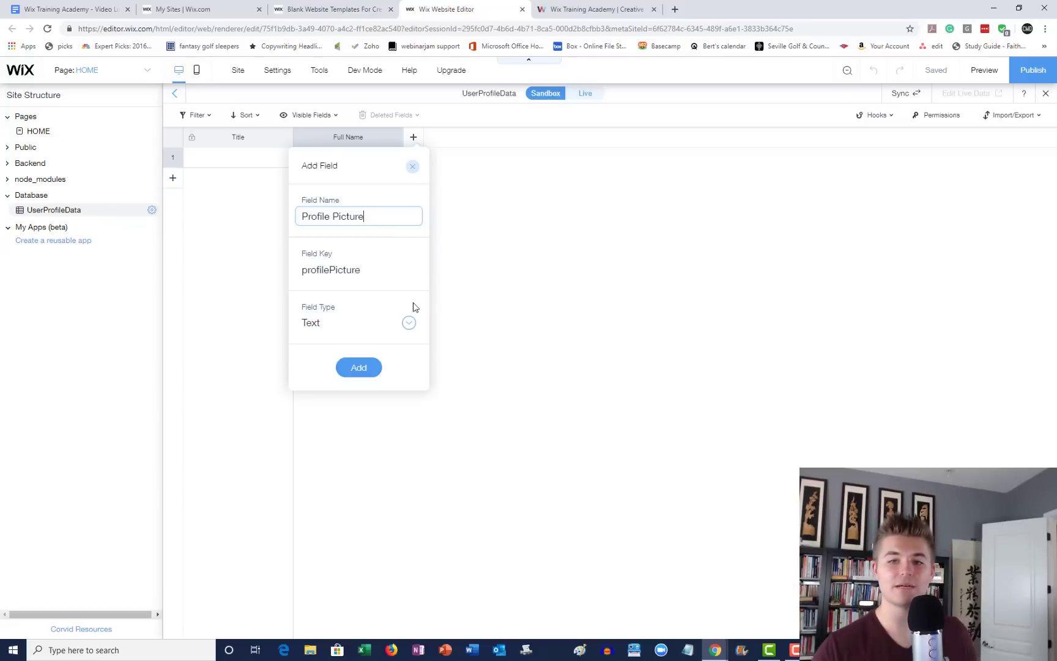
pyautogui.click(357, 322)
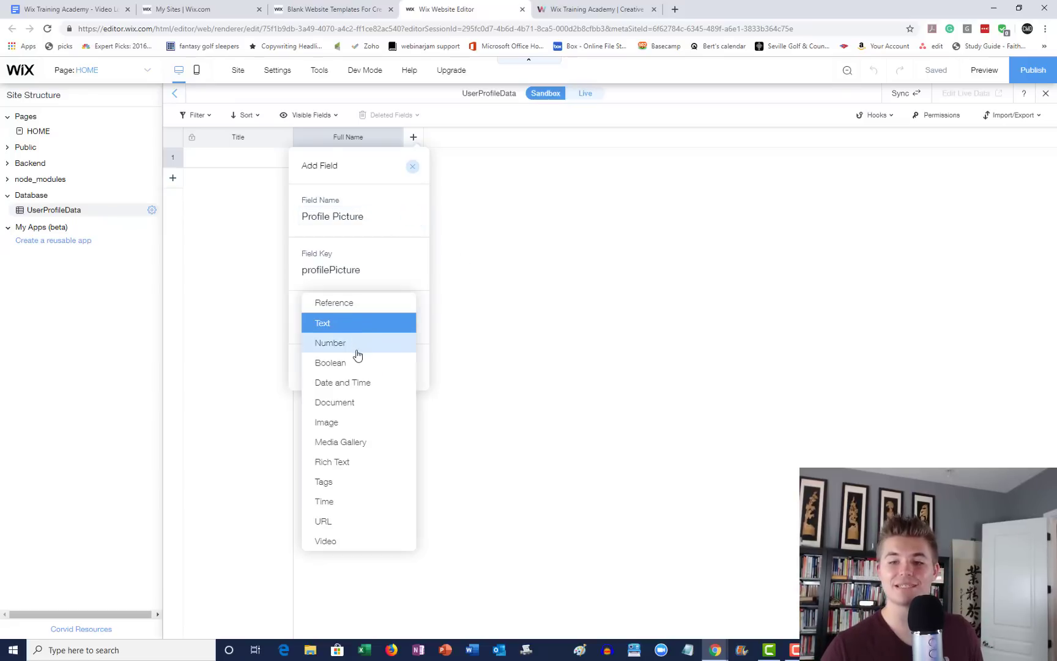
pyautogui.click(351, 424)
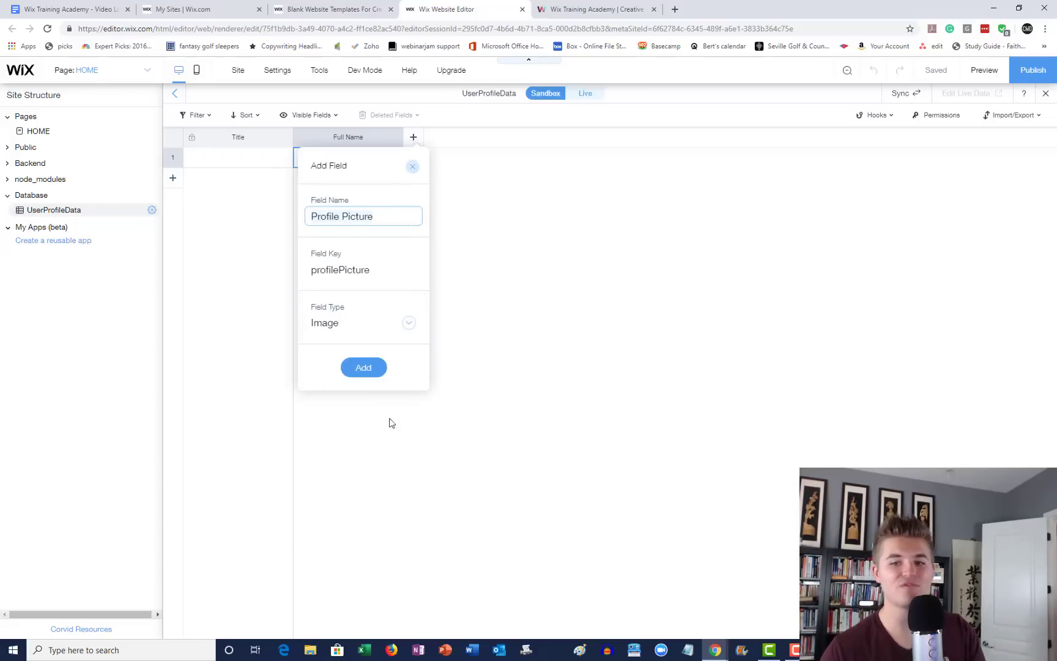
pyautogui.click(367, 367)
# Add a Text field named Bio
pyautogui.click(523, 137)
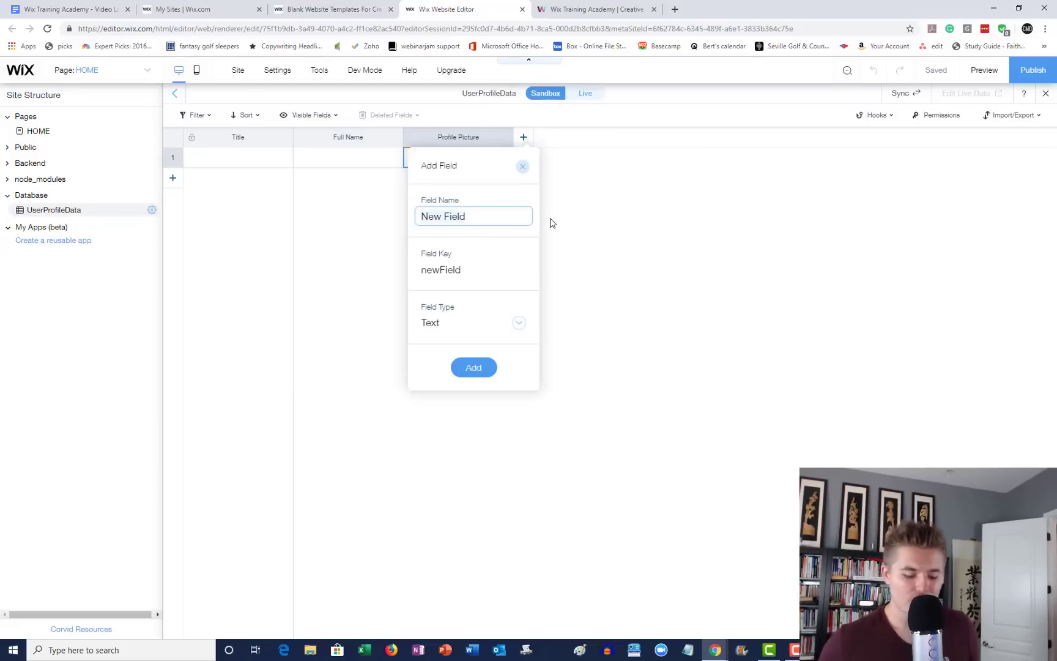
pyautogui.hotkey('ctrl', 'a')
pyautogui.press('BackSpace')
pyautogui.write('Bio')
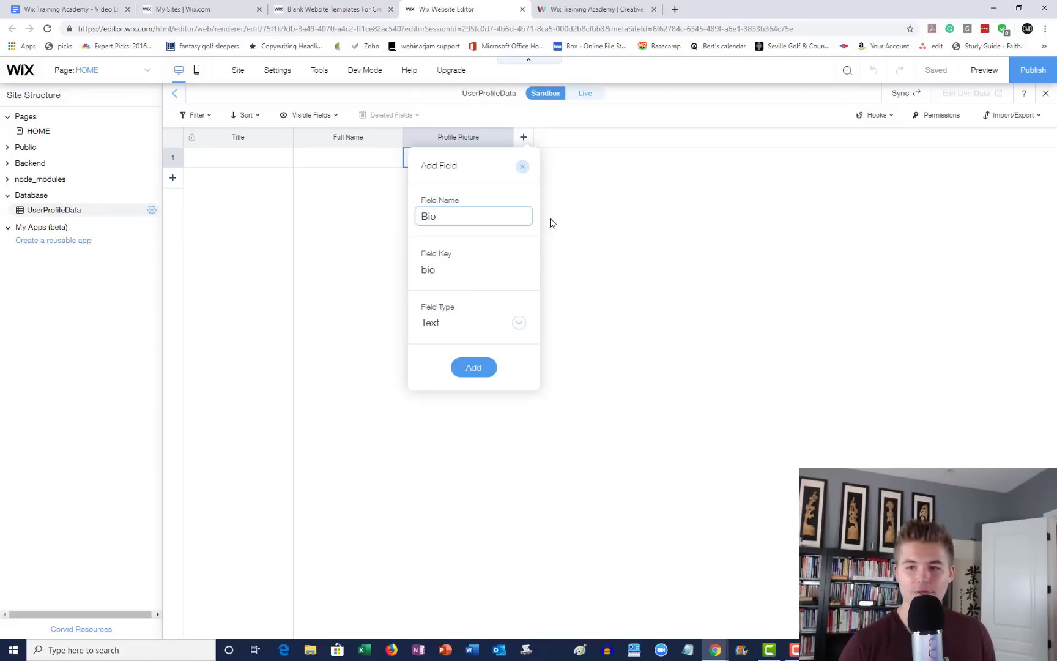
pyautogui.click(440, 325)
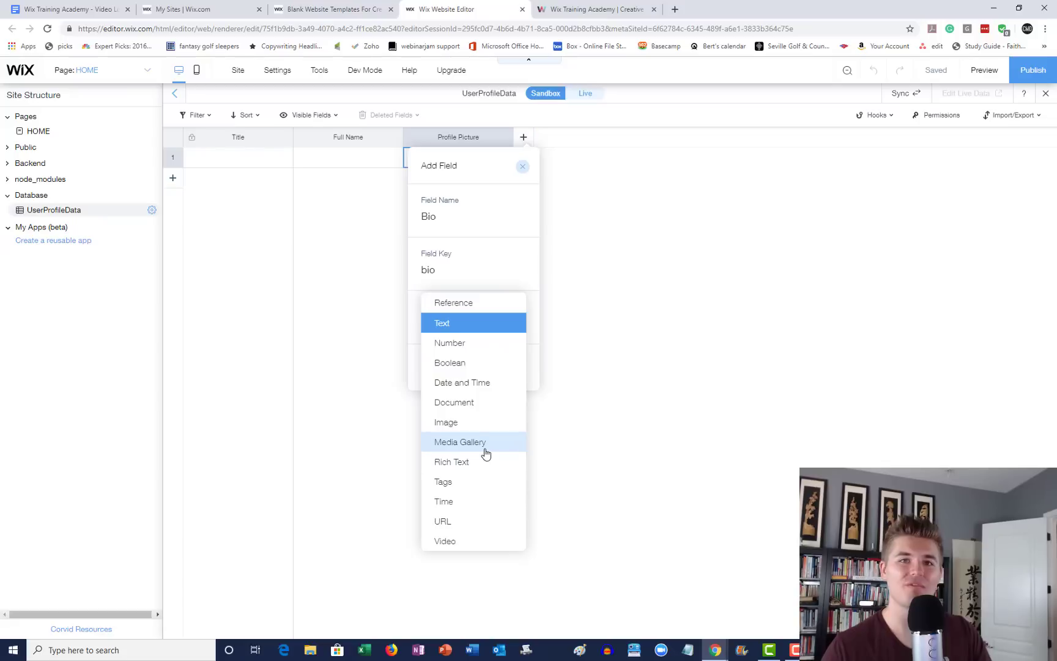
pyautogui.click(475, 330)
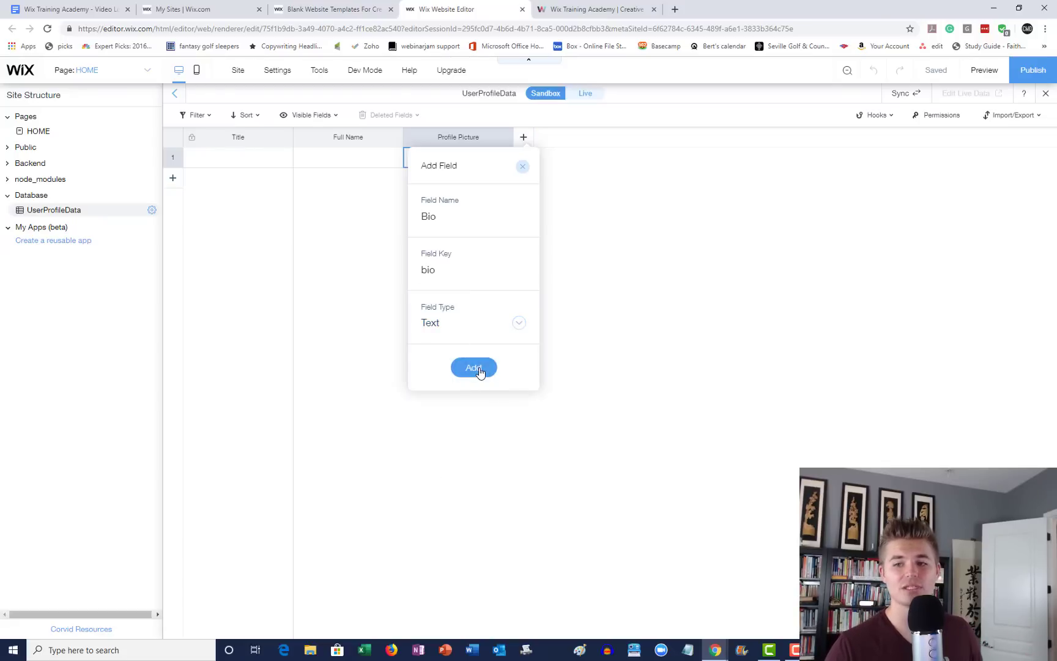
pyautogui.click(481, 370)
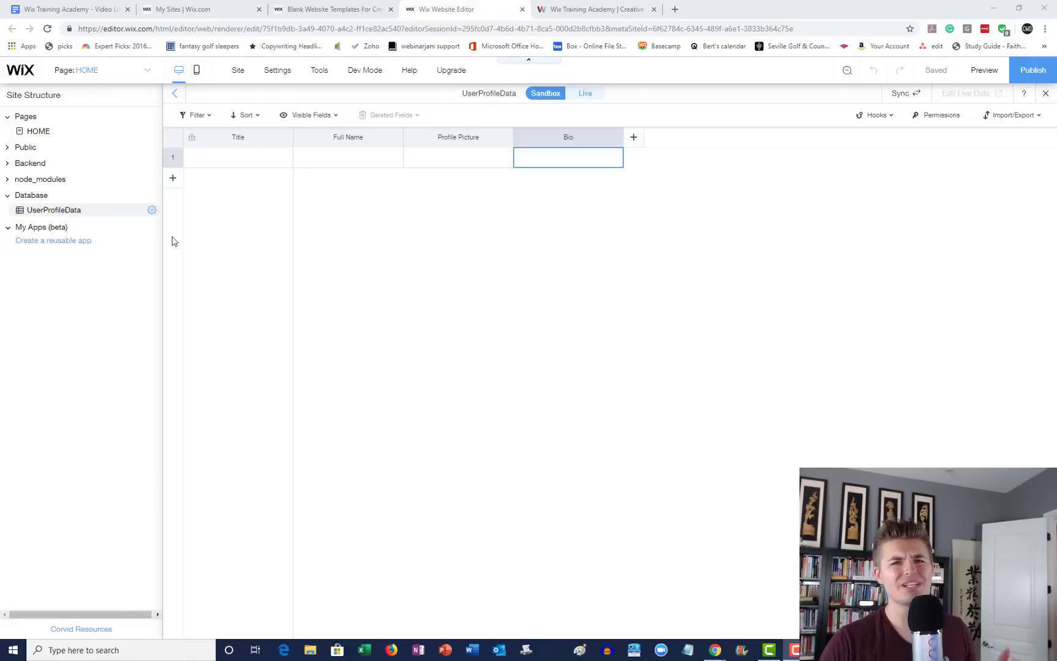
# Start adding a dynamic page for UserProfileData and choose the Item Page type
pyautogui.click(151, 211)
pyautogui.click(152, 211)
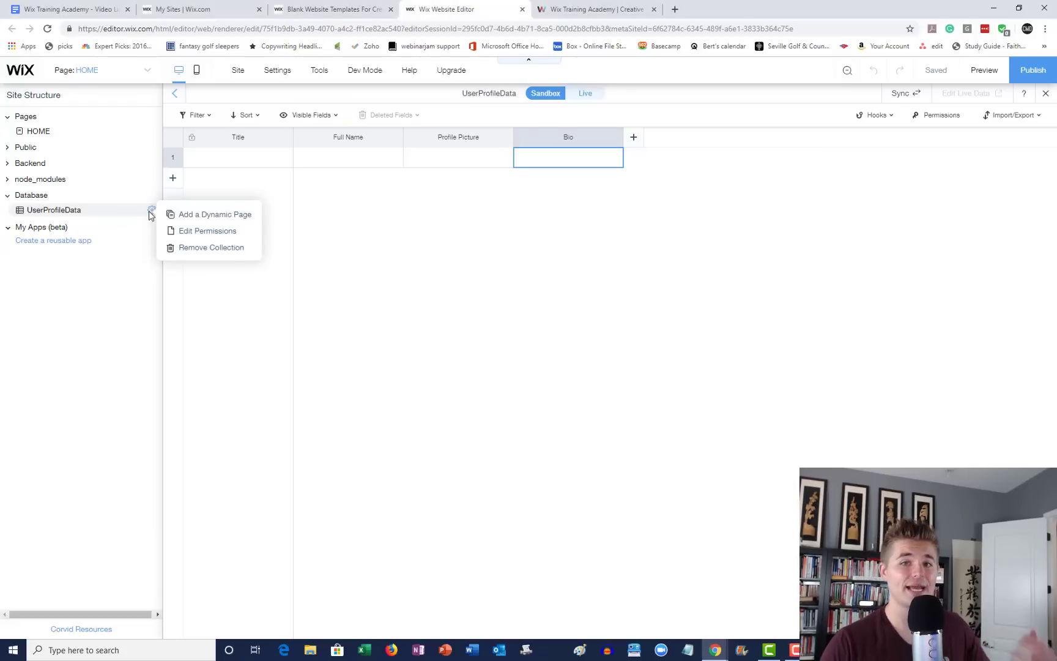
pyautogui.click(195, 217)
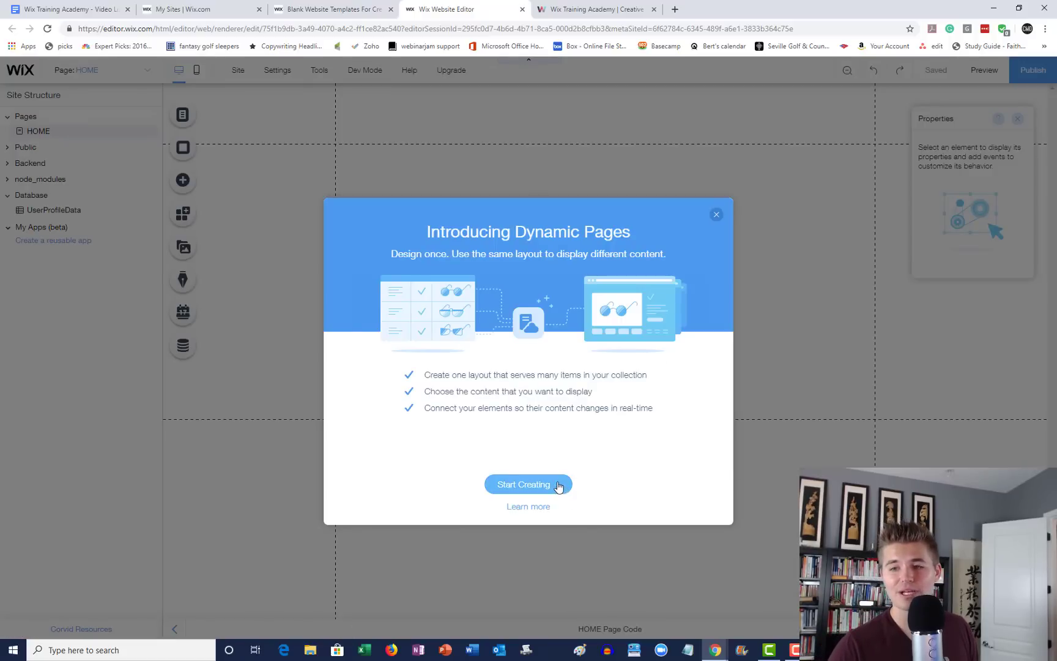
pyautogui.click(553, 485)
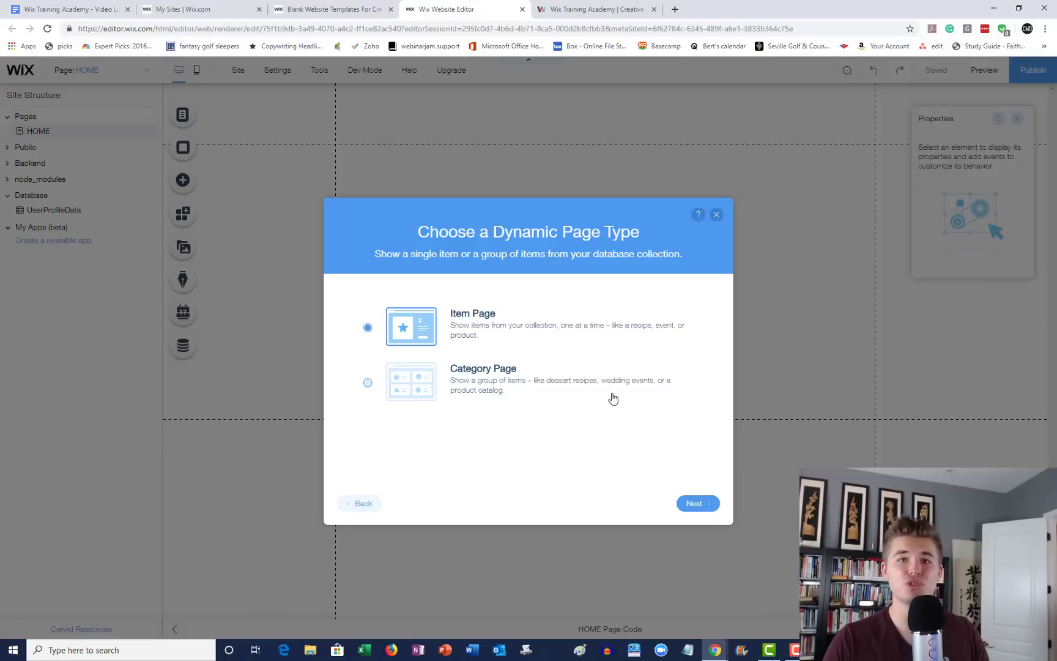
pyautogui.click(688, 503)
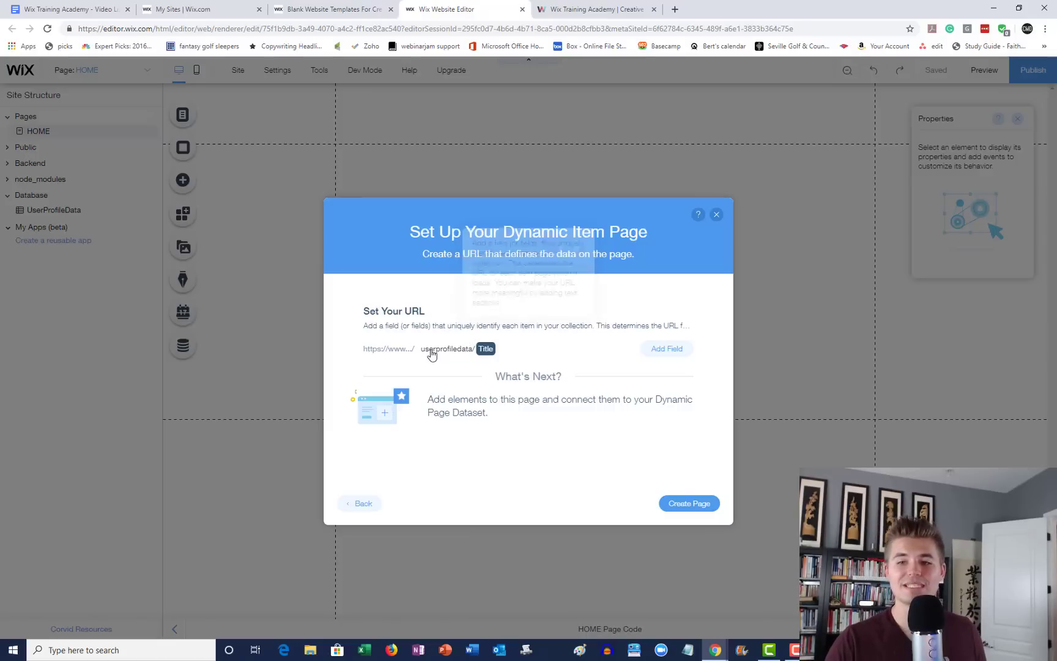
# Add Full Name to the URL pattern userprofiledata/{Title}/{Full Name} and create the page
pyautogui.click(502, 346)
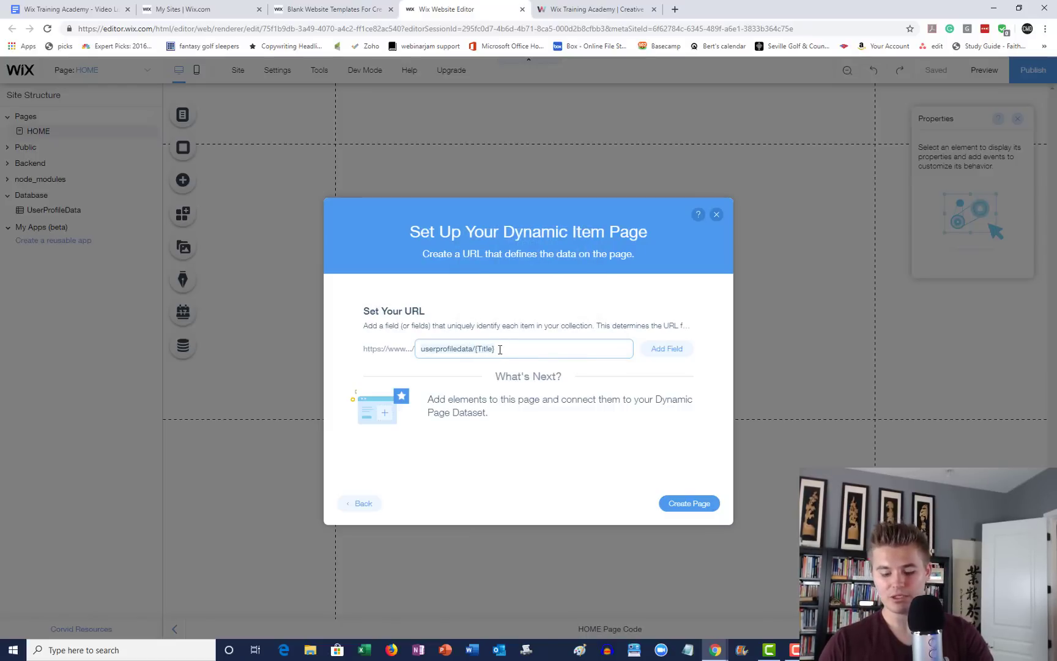
pyautogui.click(686, 352)
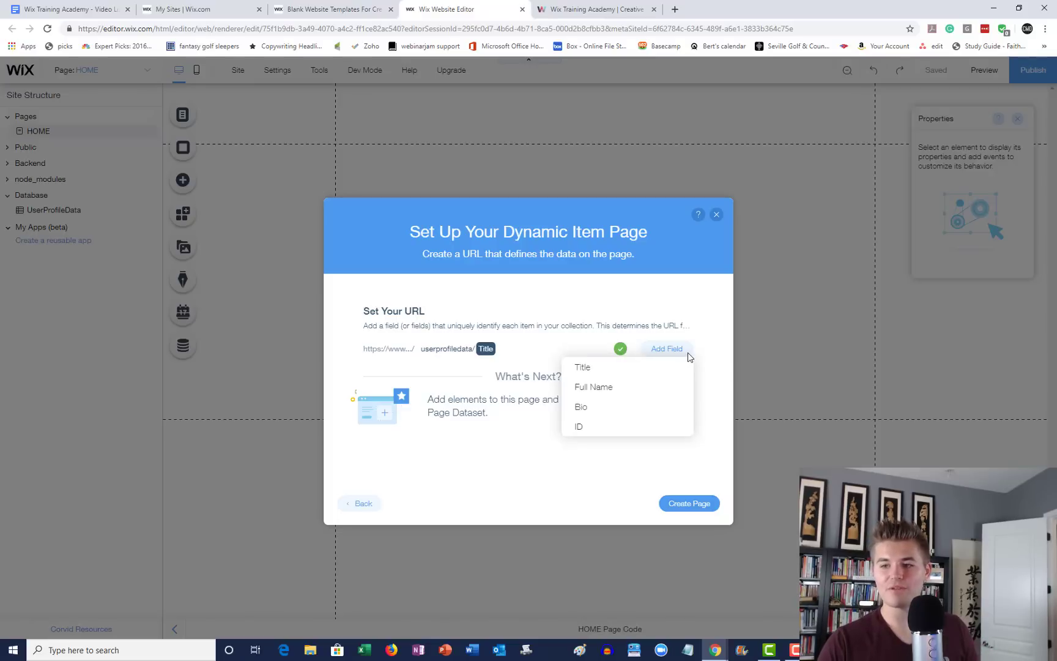
pyautogui.click(616, 387)
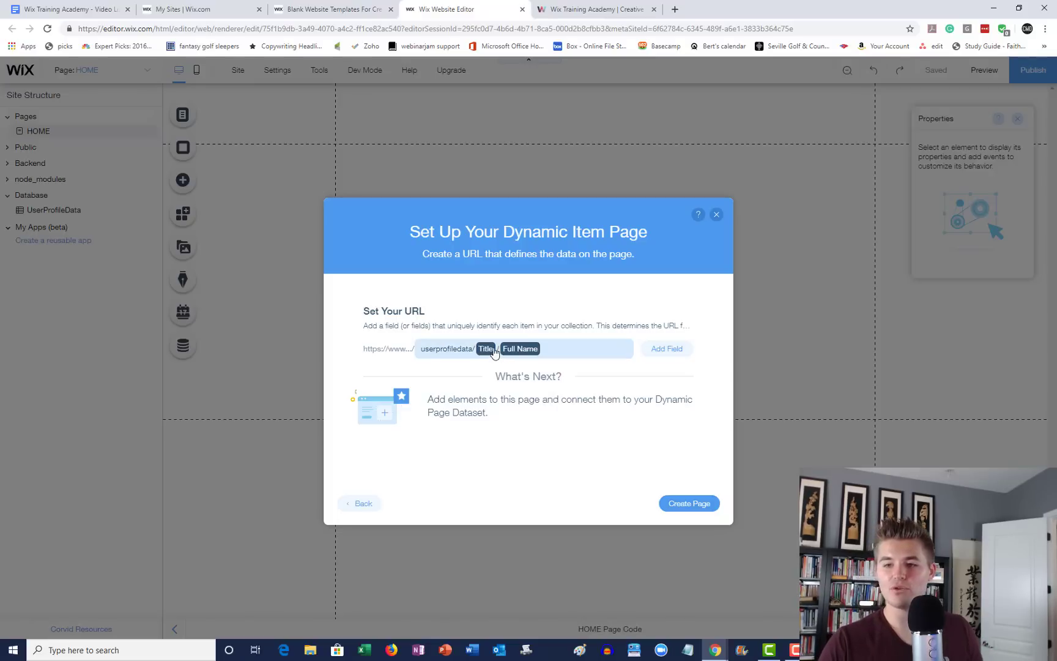
pyautogui.click(494, 351)
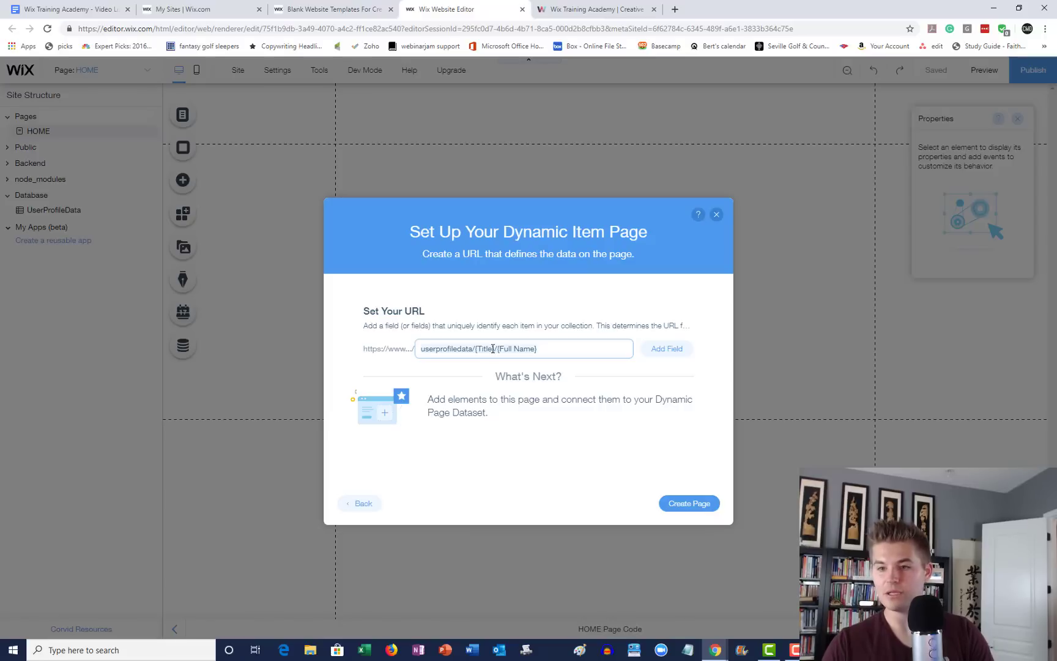
pyautogui.hotkey('ctrl', 'a')
pyautogui.press('BackSpace')
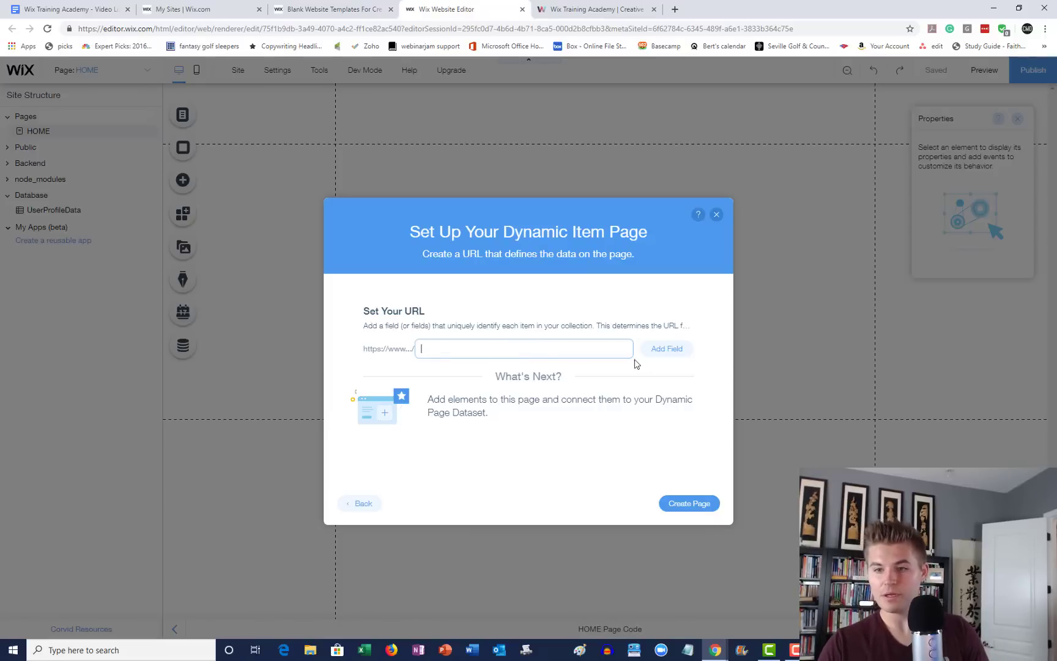
pyautogui.hotkey('ctrl', 'z')
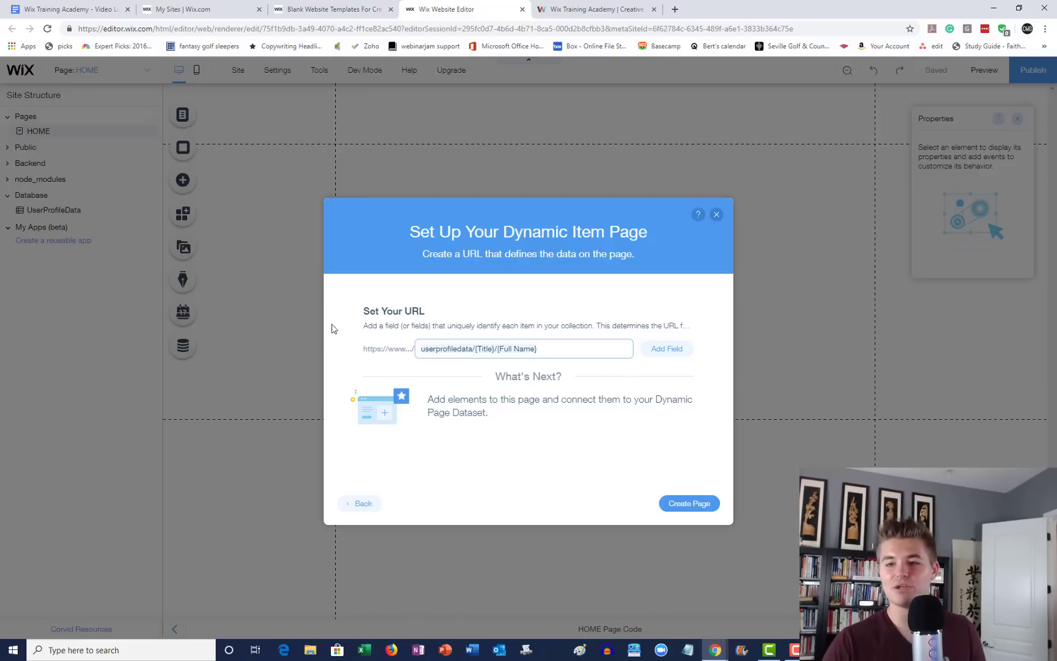
pyautogui.click(689, 504)
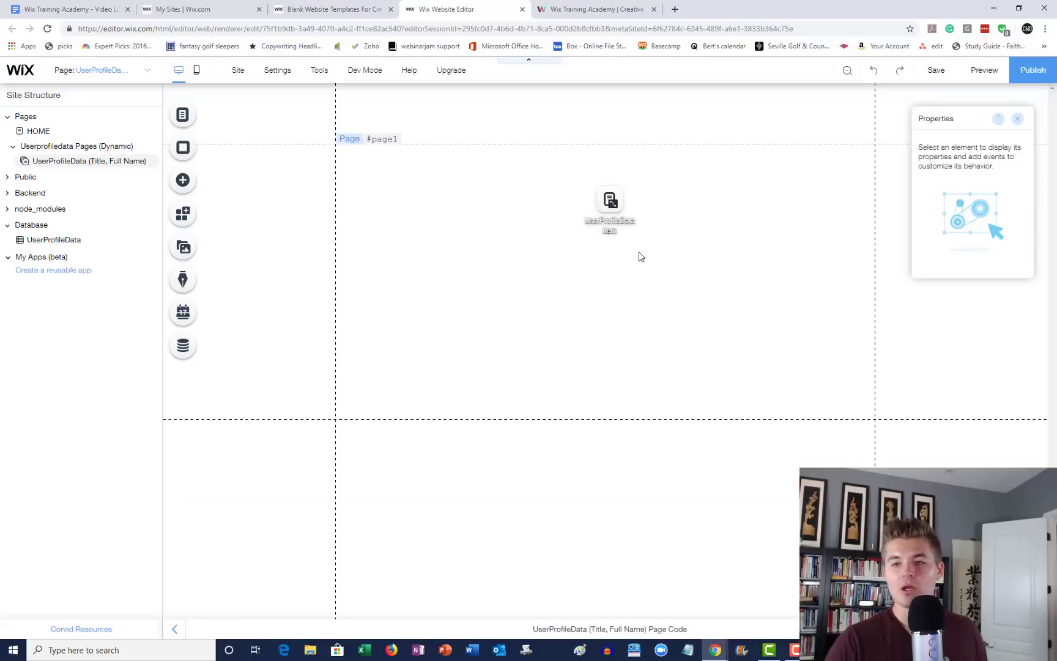
# Move the dataset aside and place a Heading 5 reading 'Full Name' on the page
pyautogui.moveTo(610, 202); pyautogui.dragTo(276, 211)
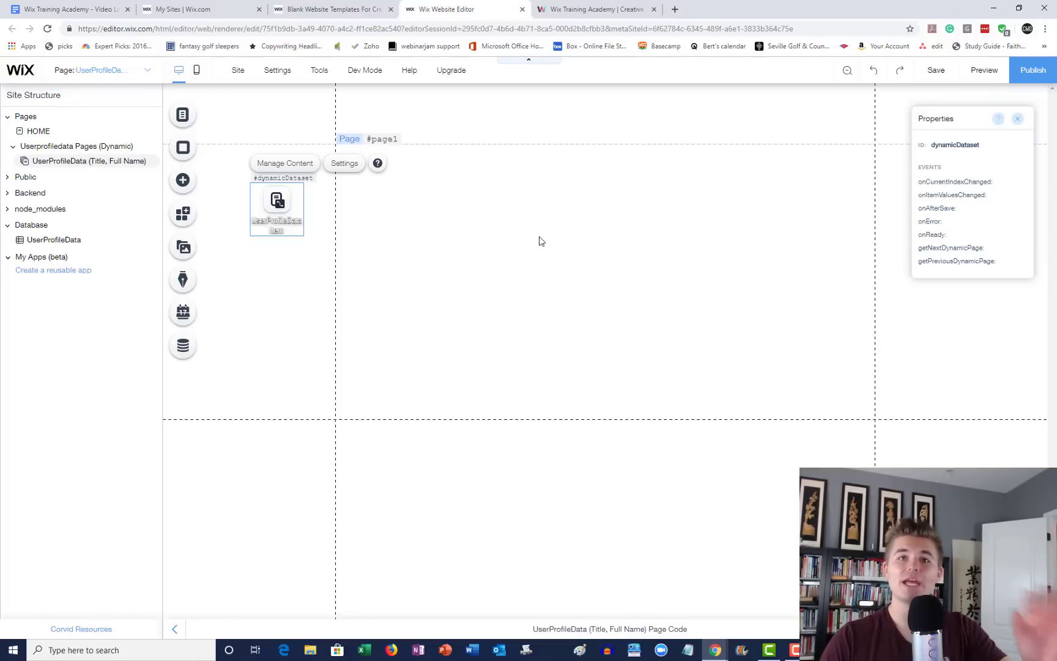
pyautogui.click(181, 181)
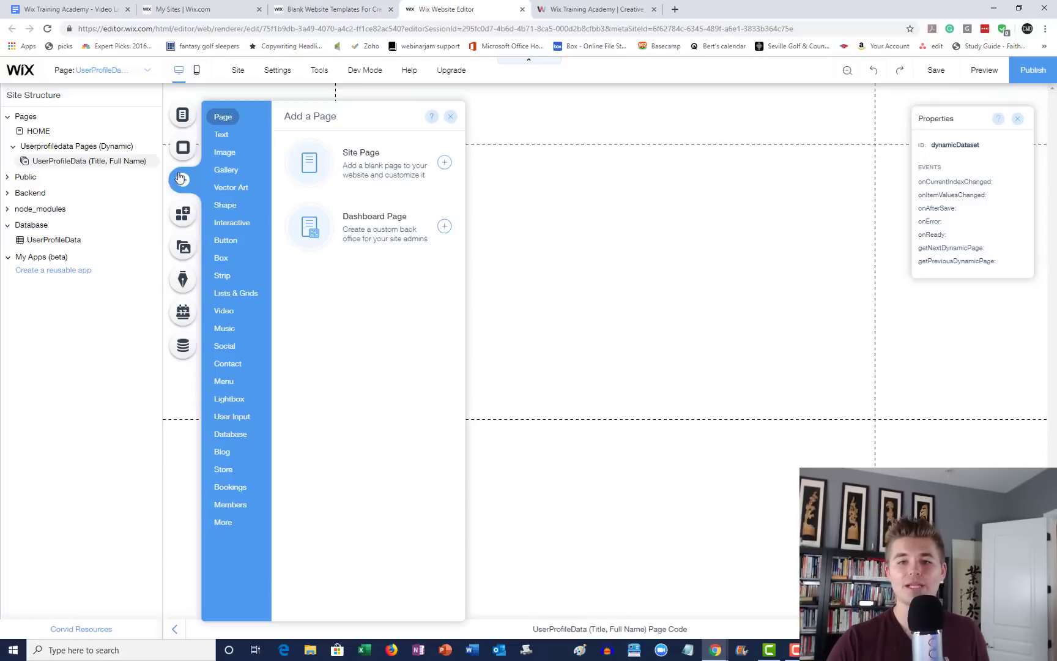
pyautogui.click(221, 135)
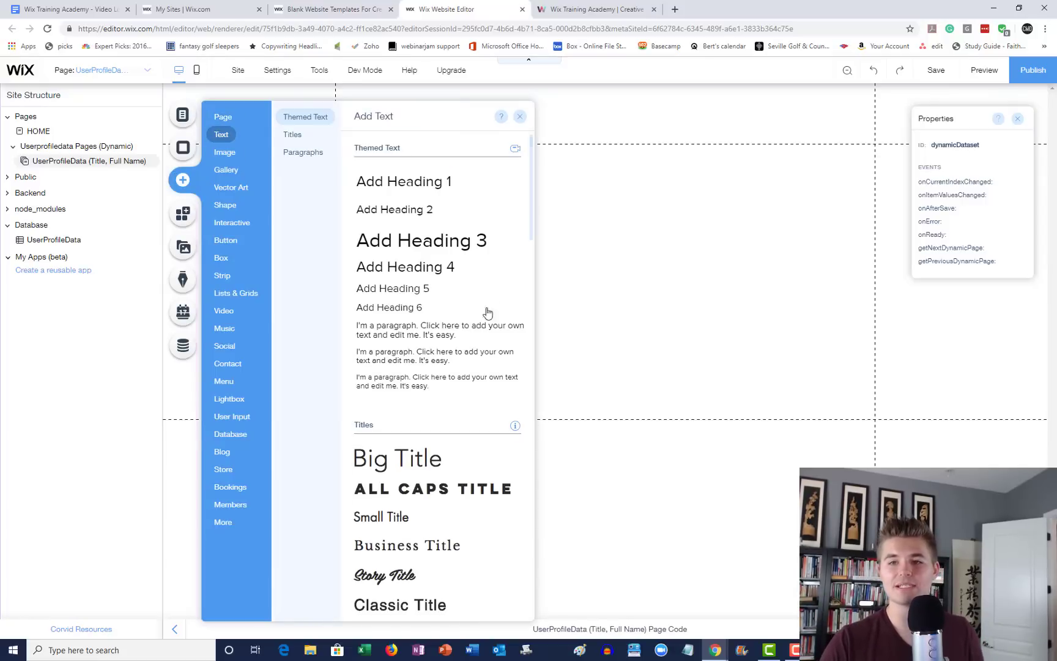
pyautogui.moveTo(412, 289); pyautogui.dragTo(520, 163)
pyautogui.doubleClick(519, 164)
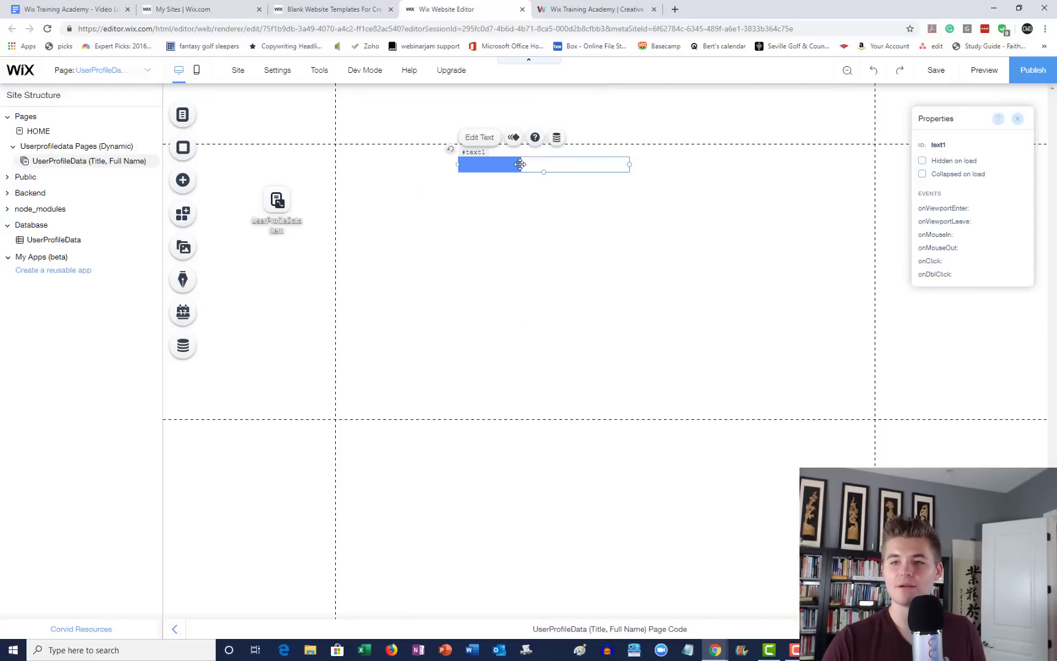
pyautogui.write('Full Name')
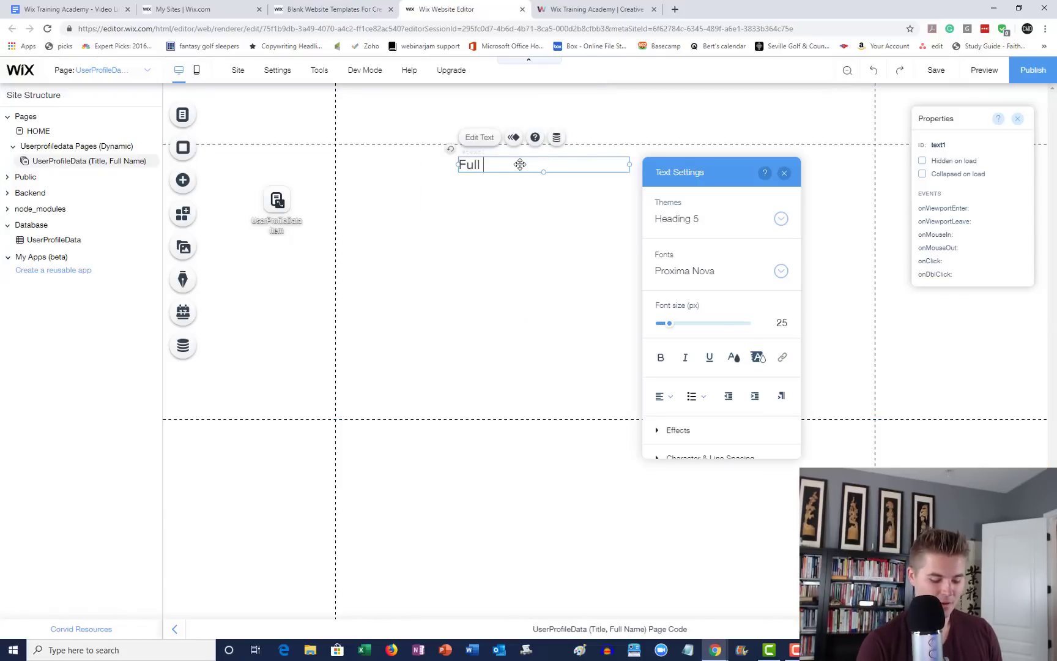
pyautogui.click(502, 250)
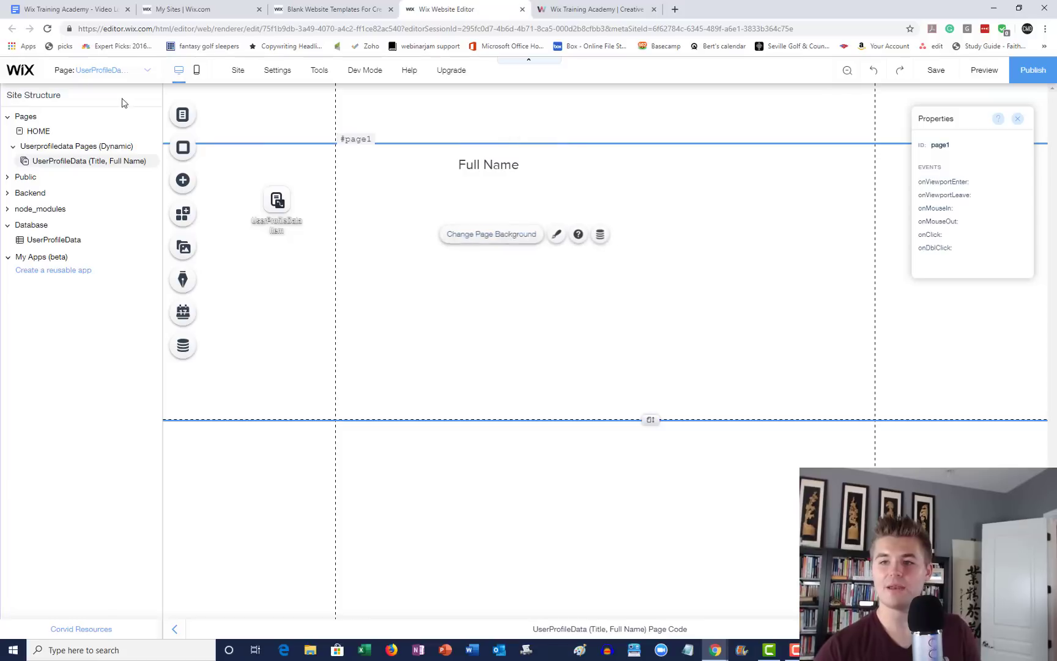
# Go to image uploads and choose media from the My Wix Account source
pyautogui.click(183, 177)
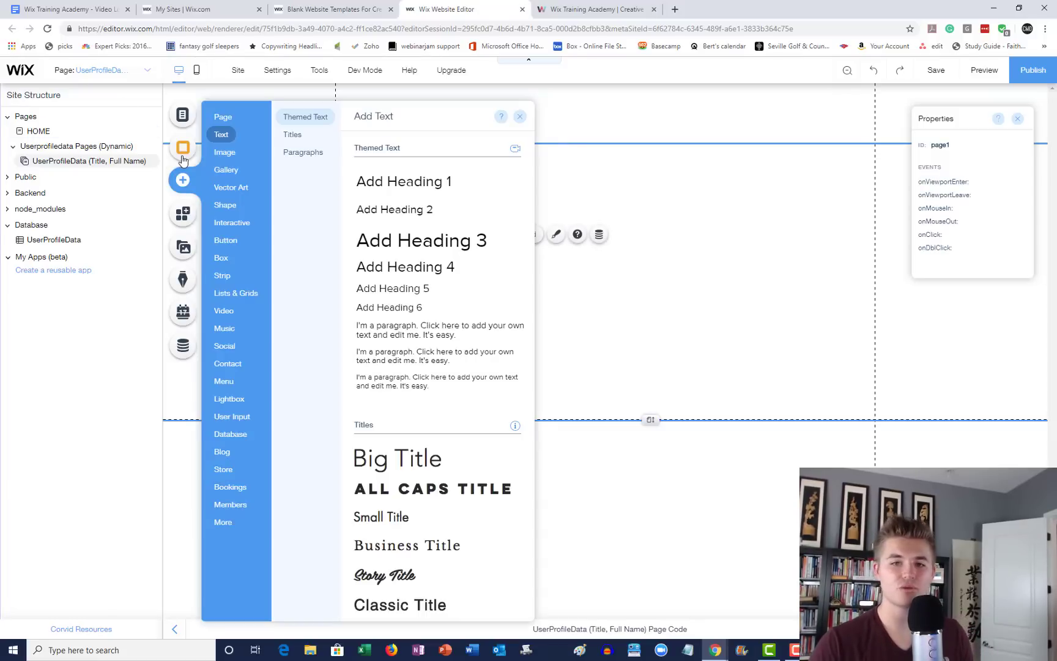
pyautogui.click(222, 153)
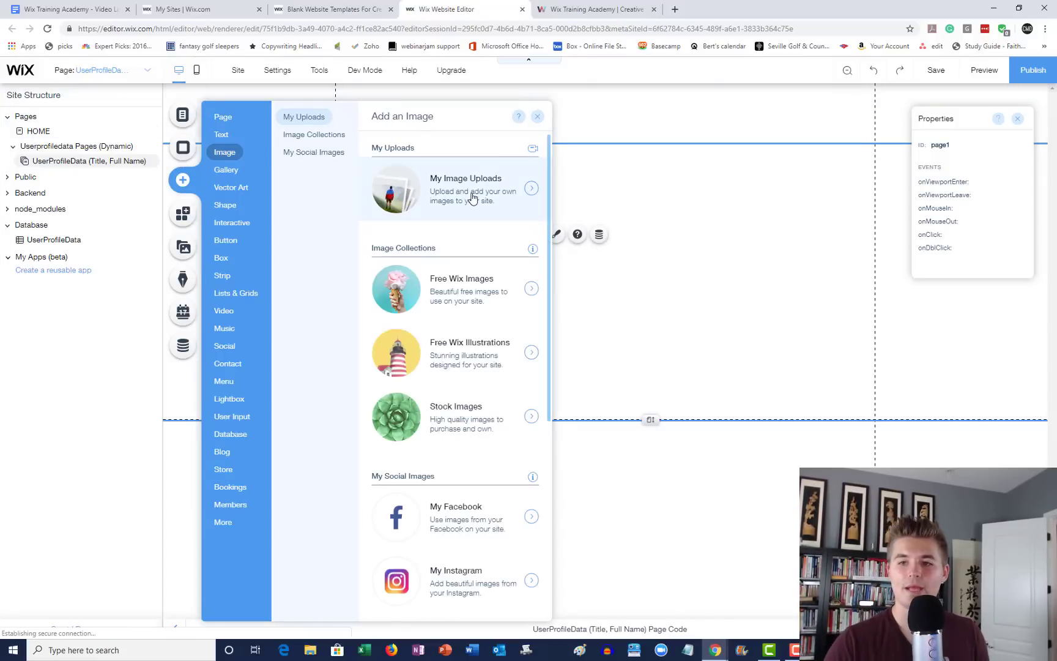
pyautogui.click(495, 225)
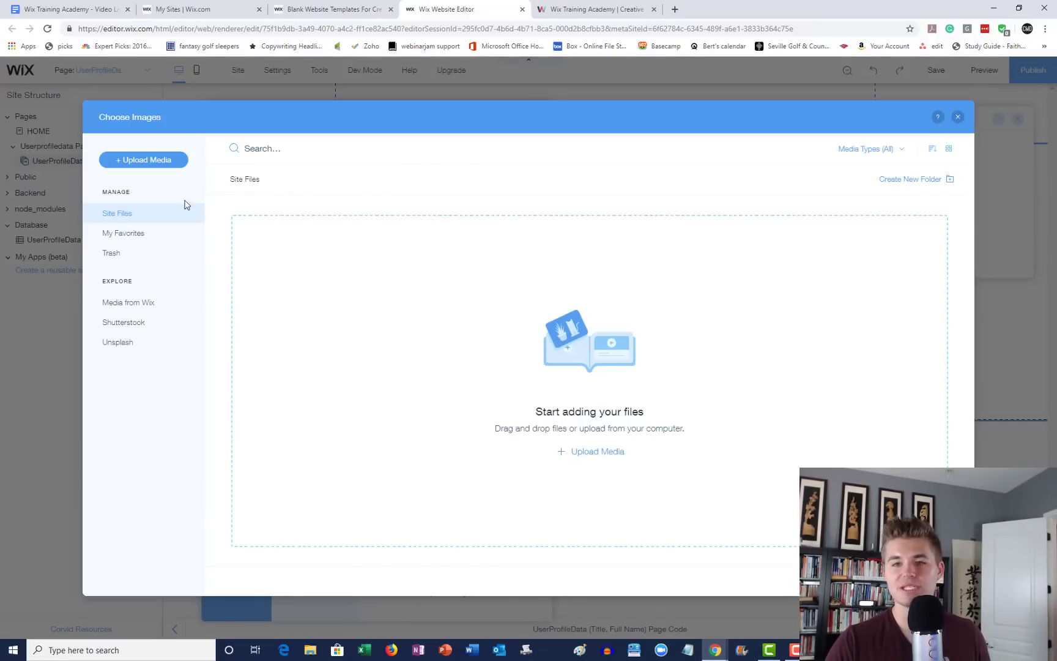
pyautogui.click(143, 159)
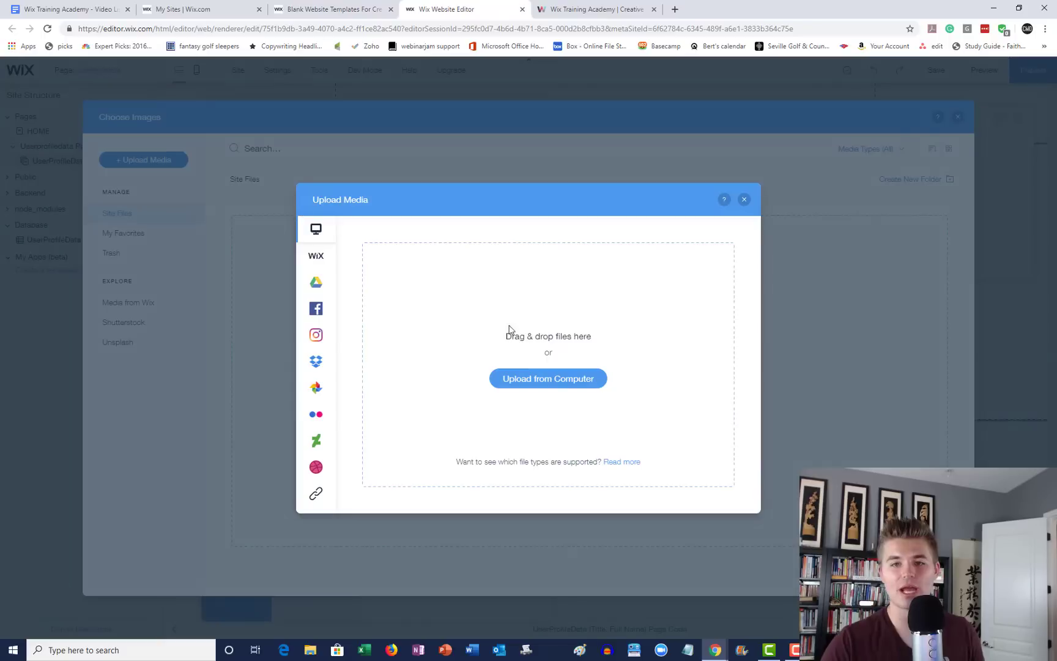
pyautogui.click(542, 380)
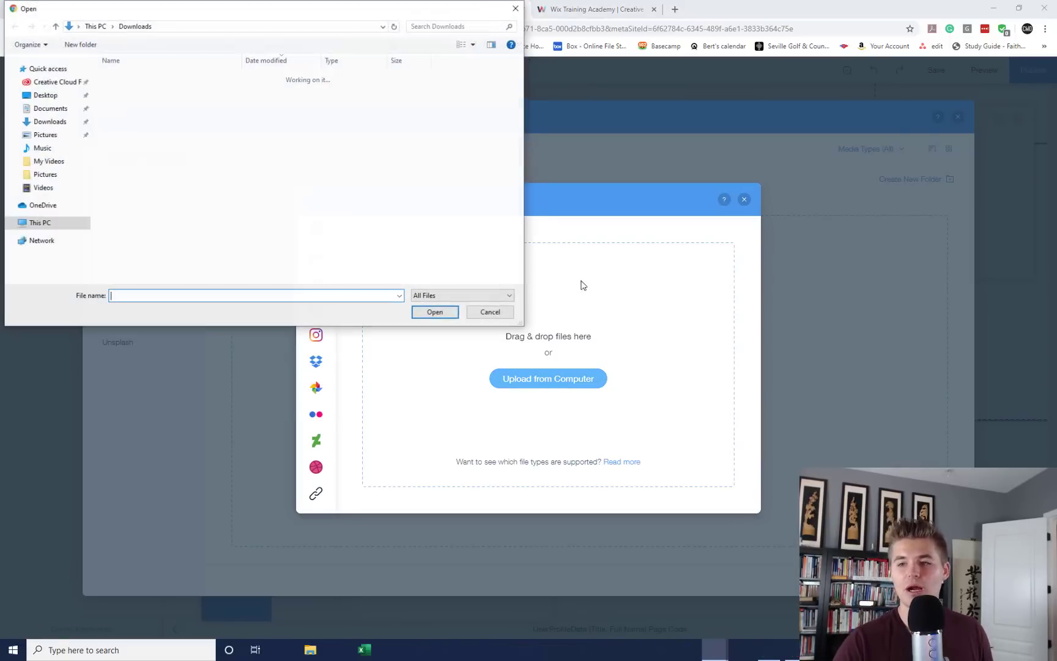
pyautogui.click(485, 313)
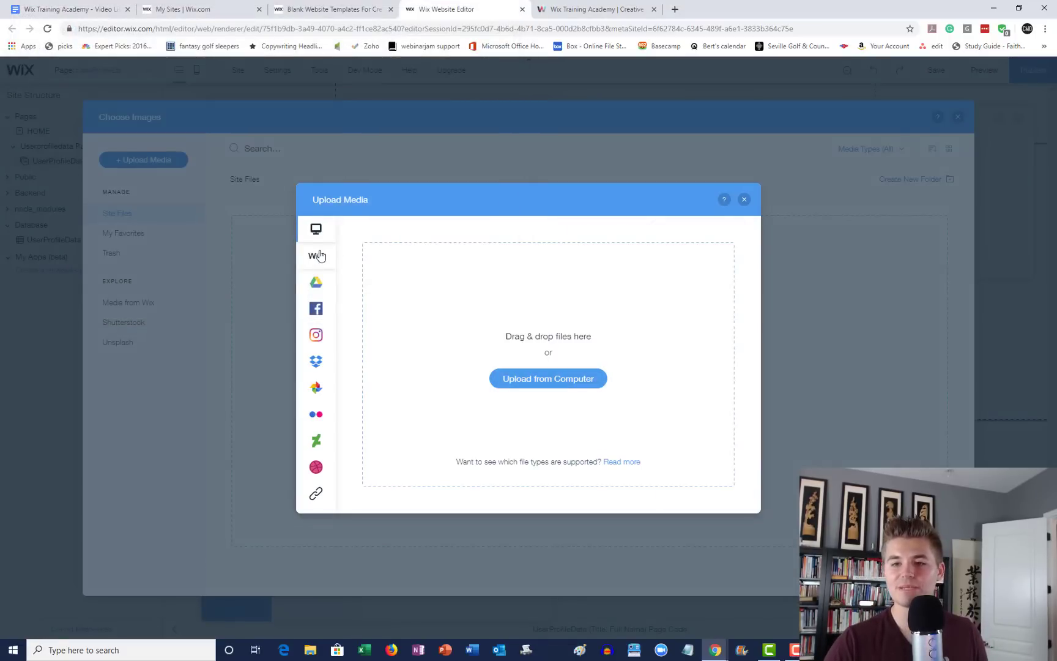
pyautogui.click(325, 256)
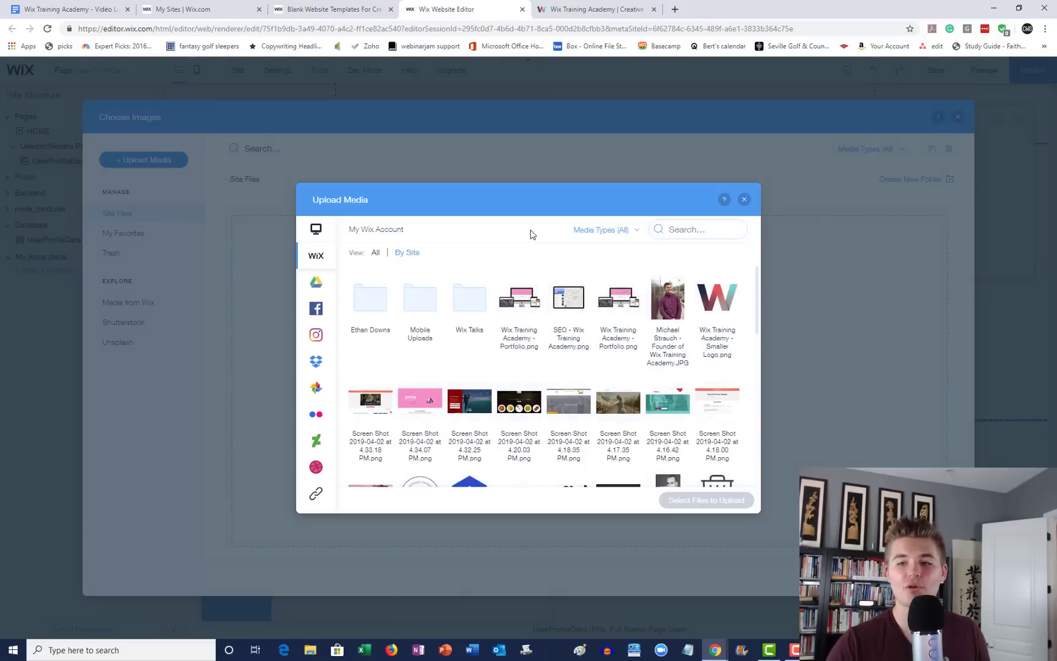
# Upload the portrait photo, add it, shrink it and place it left of the heading
pyautogui.click(676, 298)
pyautogui.click(694, 500)
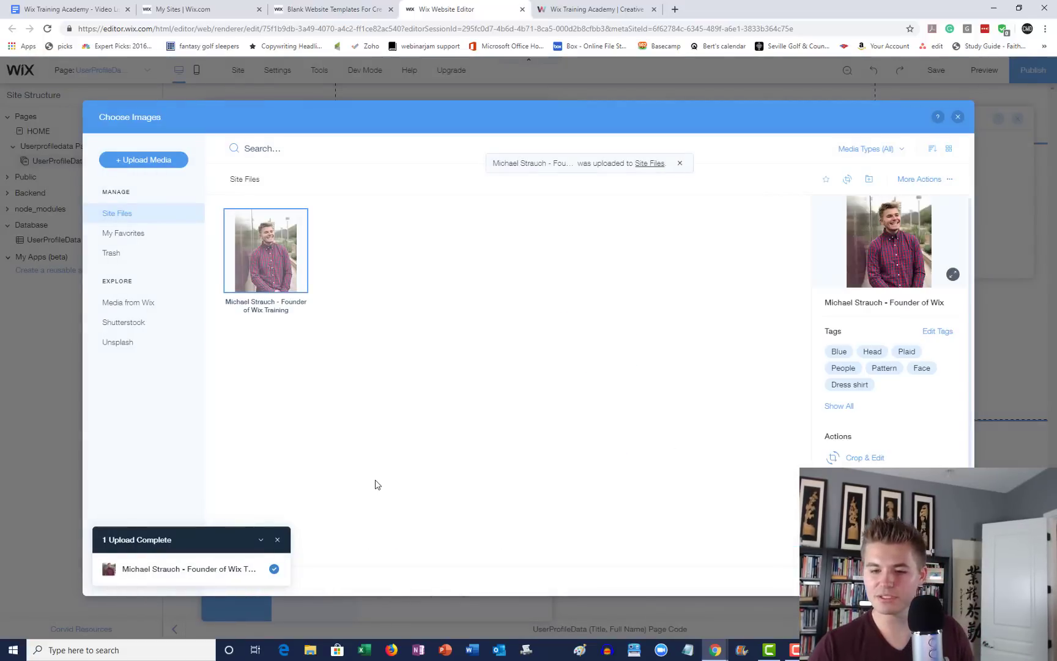
pyautogui.click(923, 578)
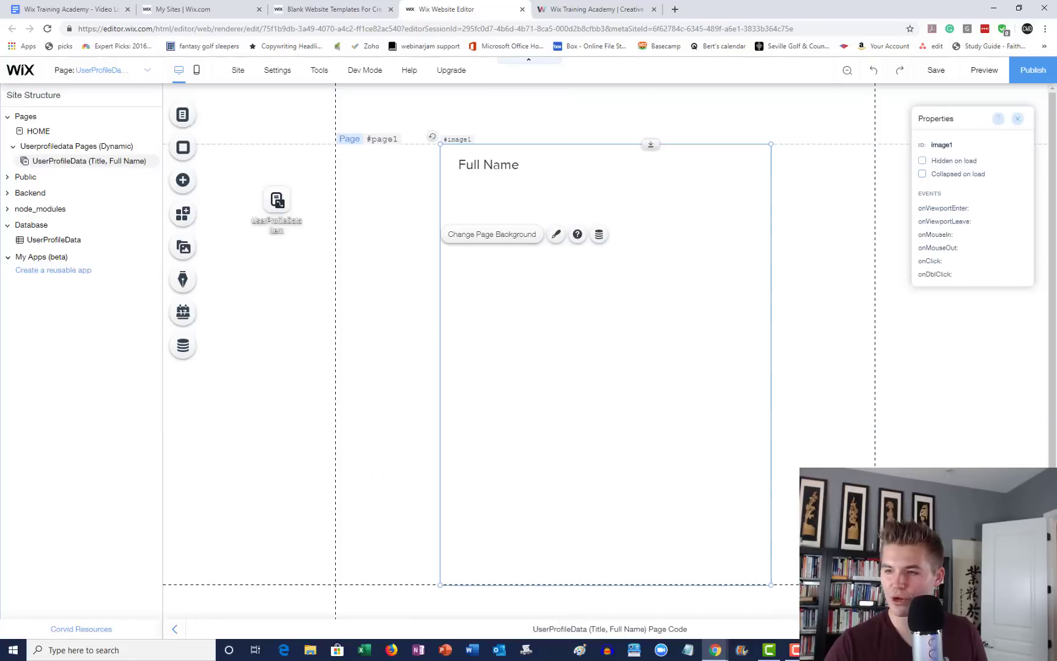
pyautogui.moveTo(771, 588); pyautogui.dragTo(505, 310)
pyautogui.moveTo(496, 194); pyautogui.dragTo(405, 208)
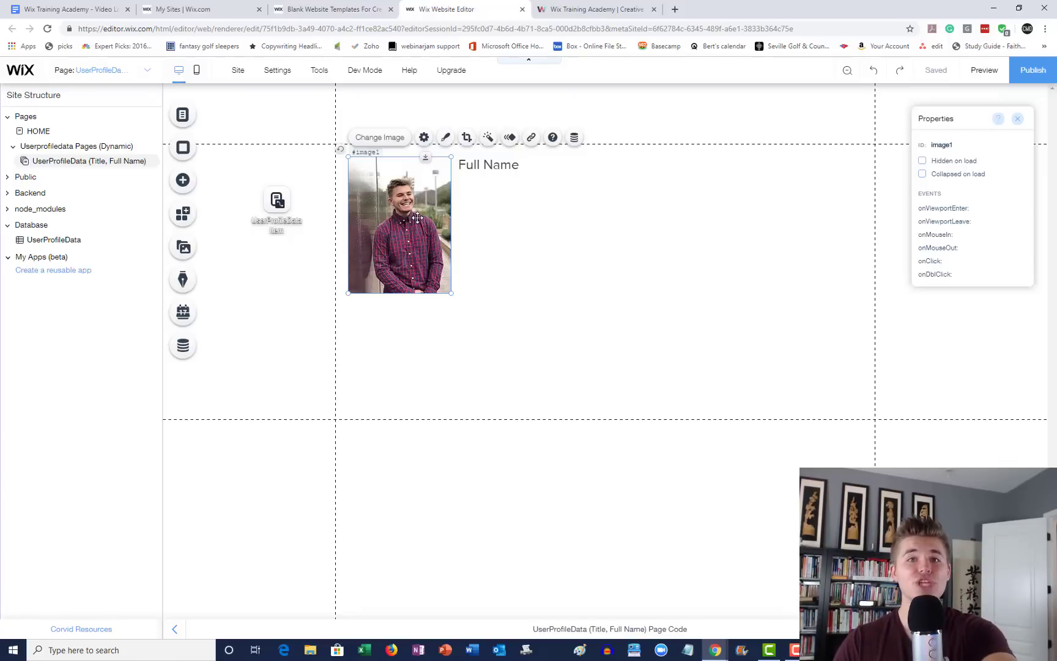
# Place a paragraph under the Full Name heading and widen it across the page
pyautogui.click(701, 281)
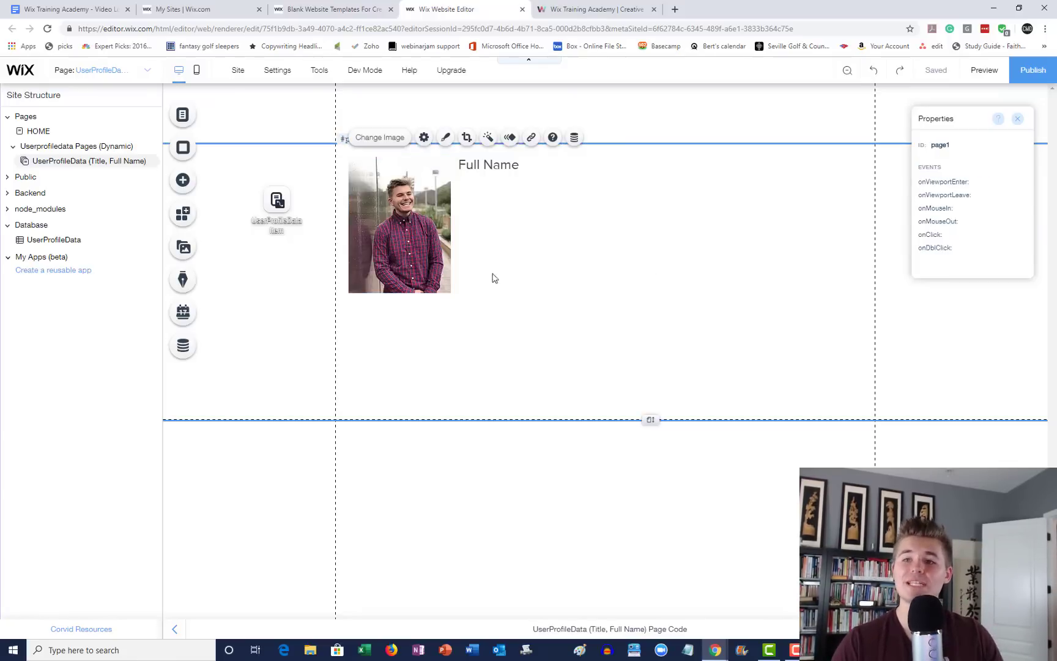
pyautogui.click(191, 176)
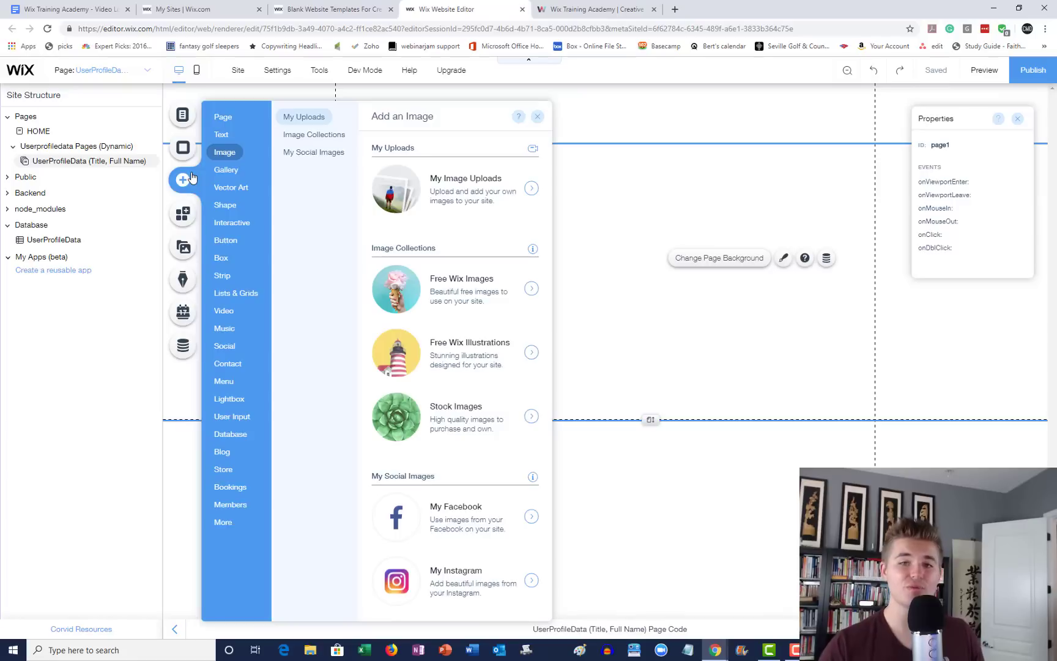
pyautogui.click(220, 134)
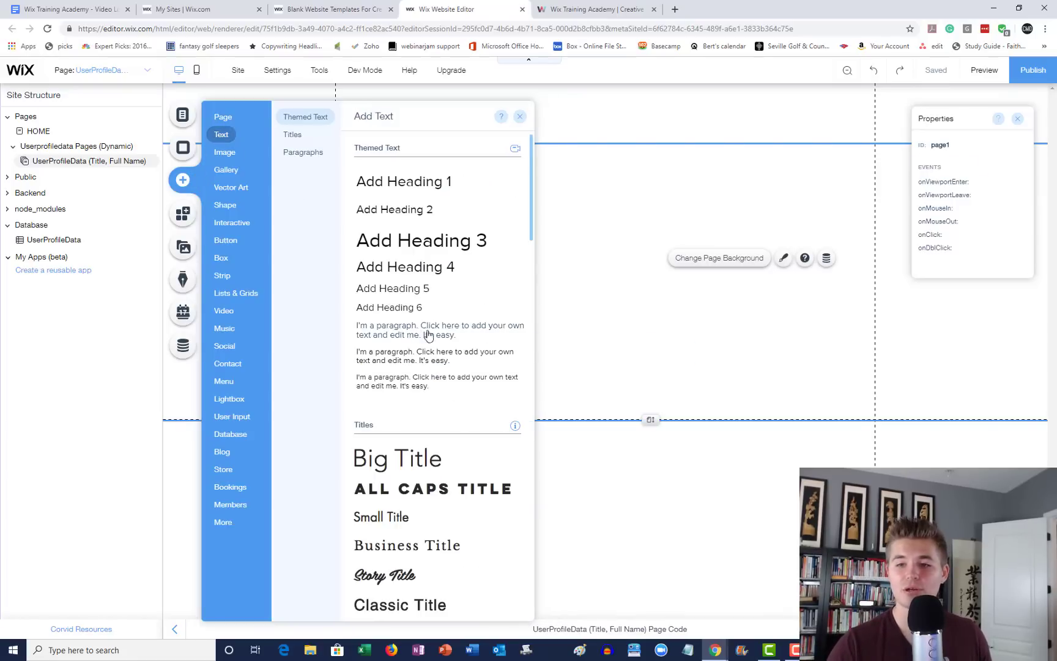
pyautogui.moveTo(422, 338); pyautogui.dragTo(561, 220)
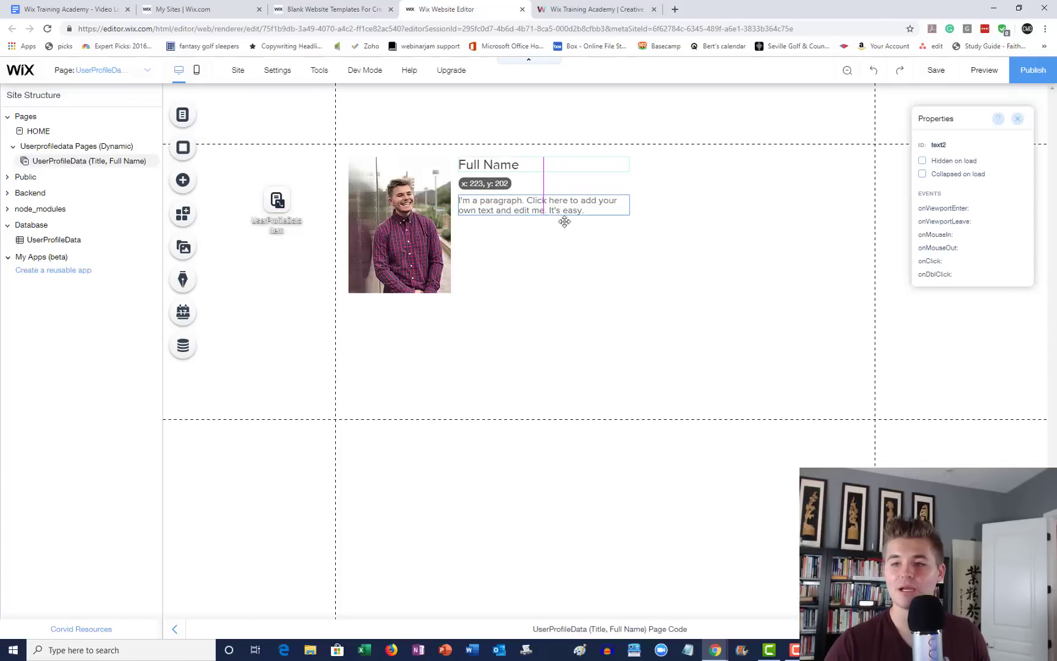
pyautogui.moveTo(630, 205); pyautogui.dragTo(805, 209)
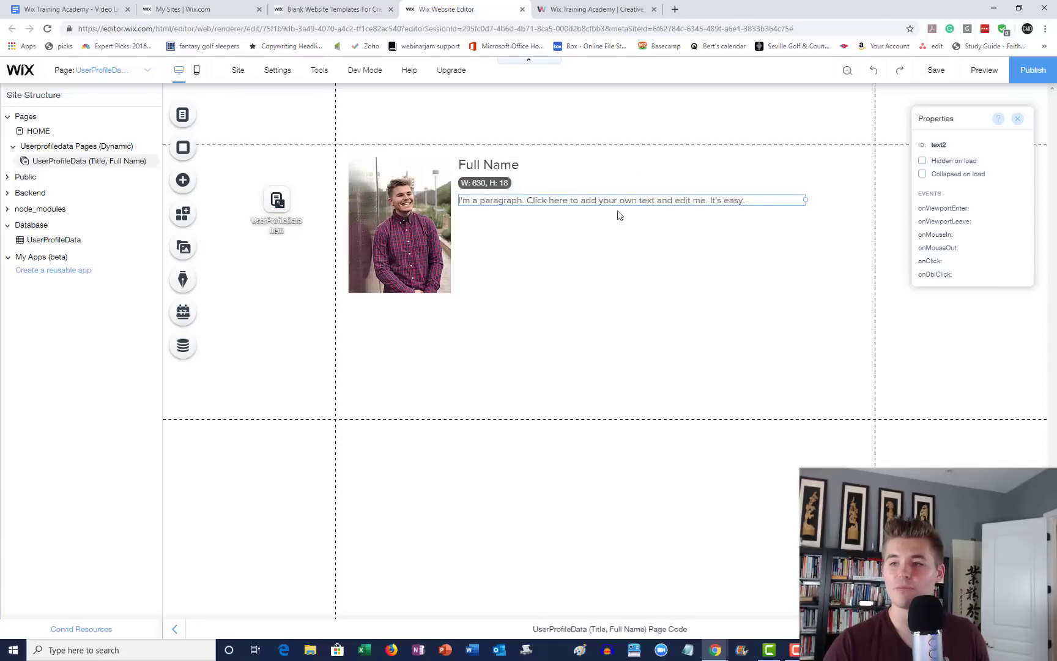
pyautogui.click(597, 314)
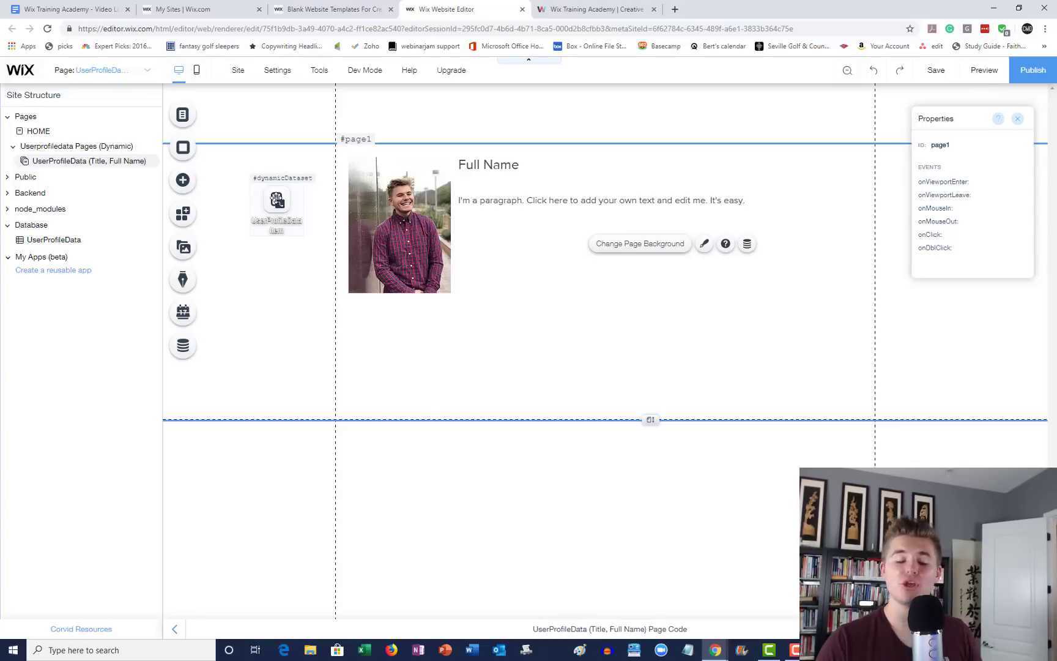
pyautogui.click(283, 193)
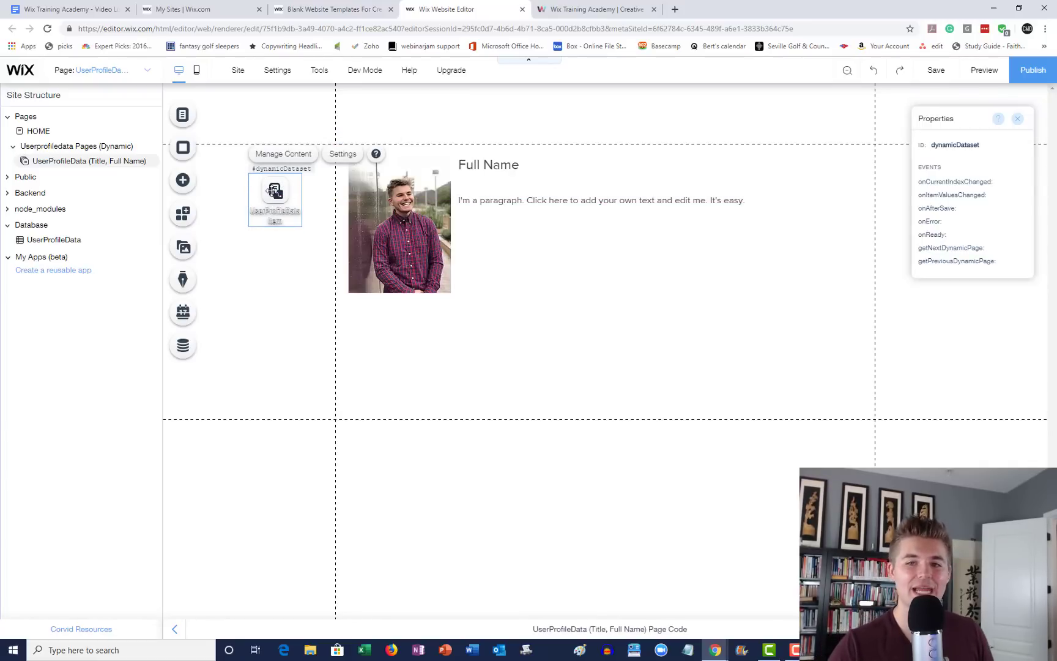
pyautogui.doubleClick(273, 190)
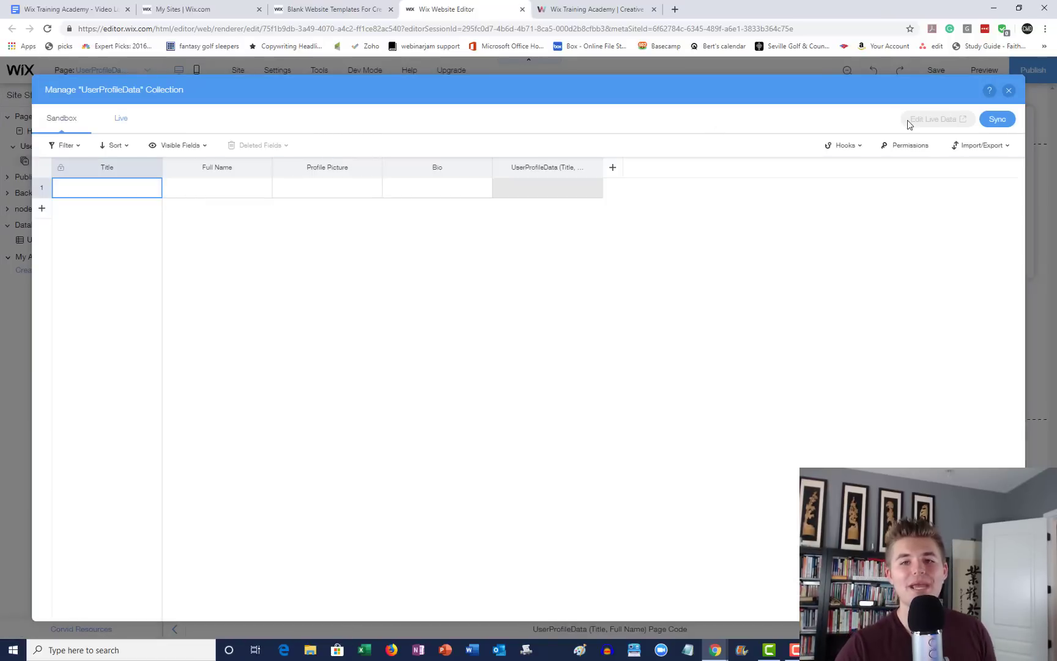
pyautogui.press('Escape')
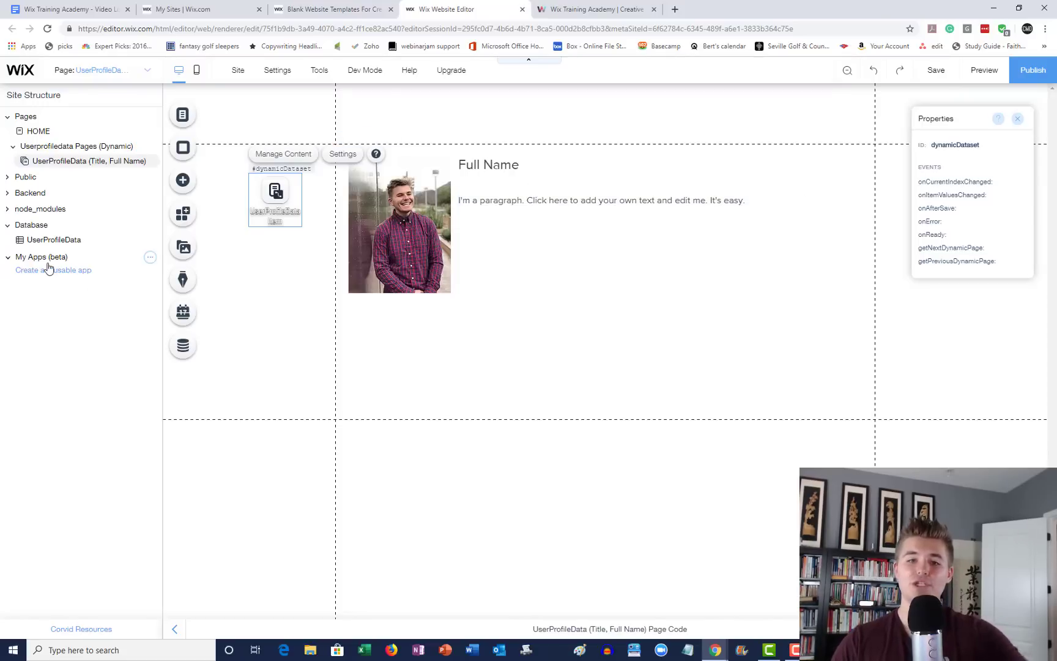
# Connect the heading to the Full Name field
pyautogui.click(503, 162)
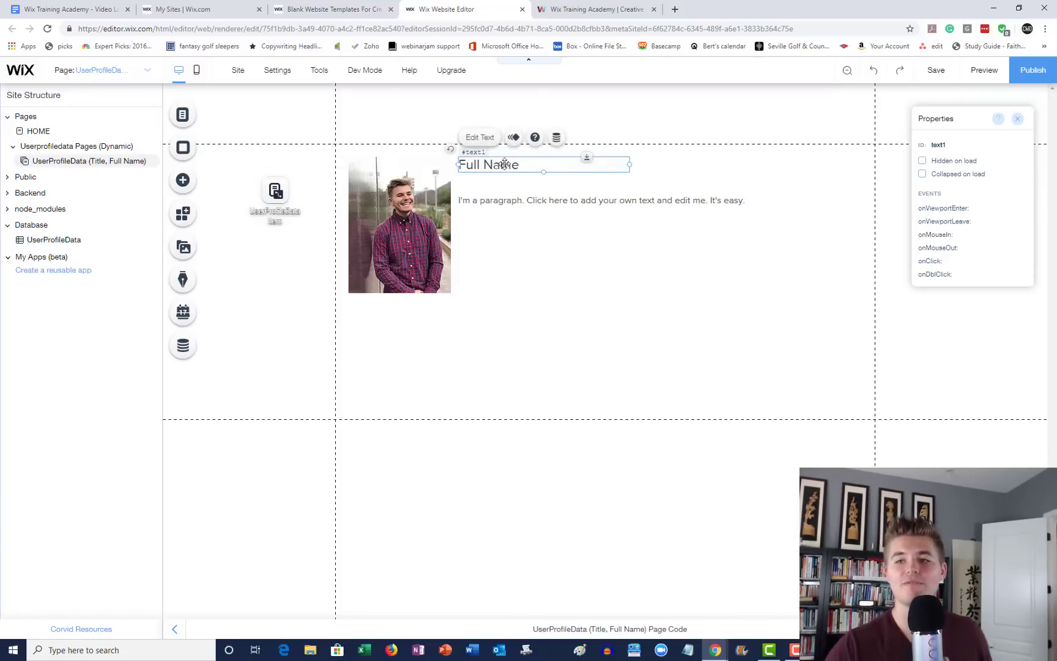
pyautogui.click(557, 139)
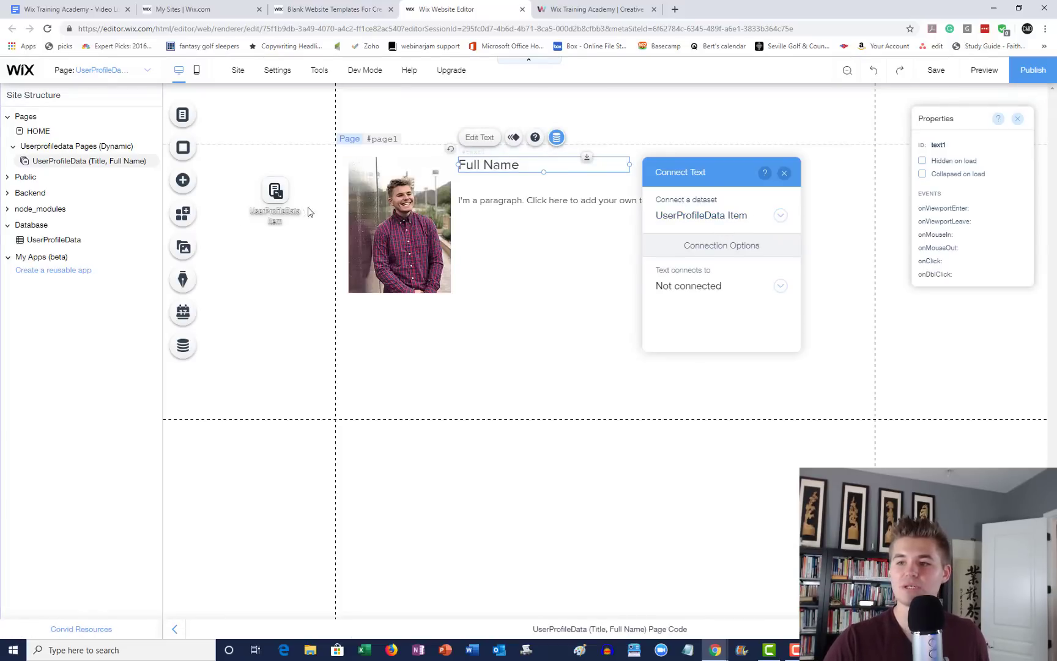
pyautogui.click(715, 291)
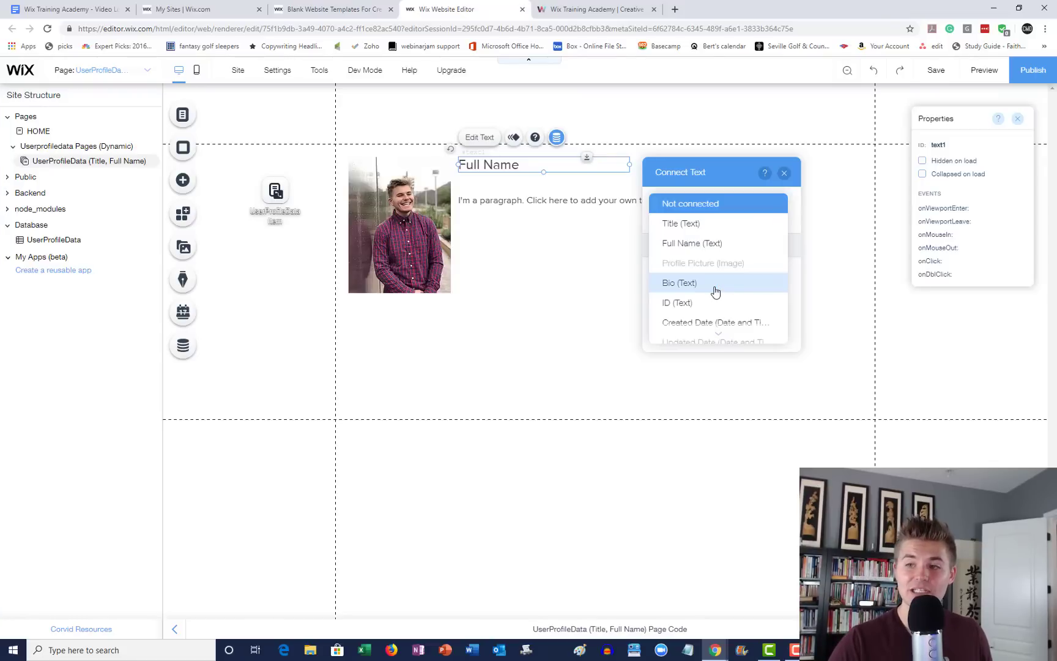
pyautogui.click(711, 245)
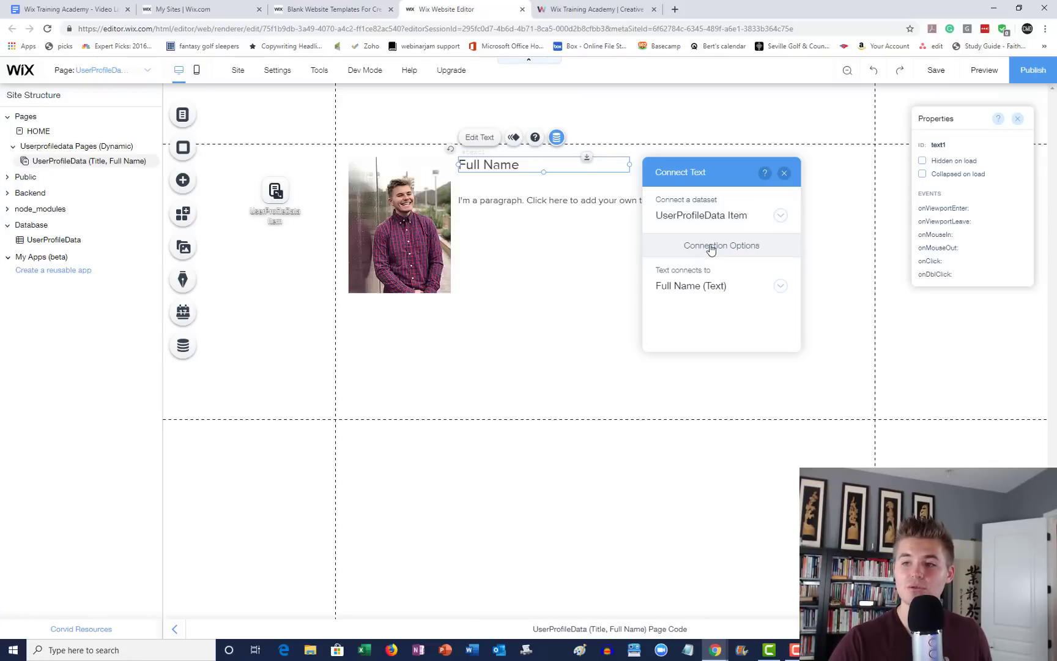
pyautogui.click(784, 174)
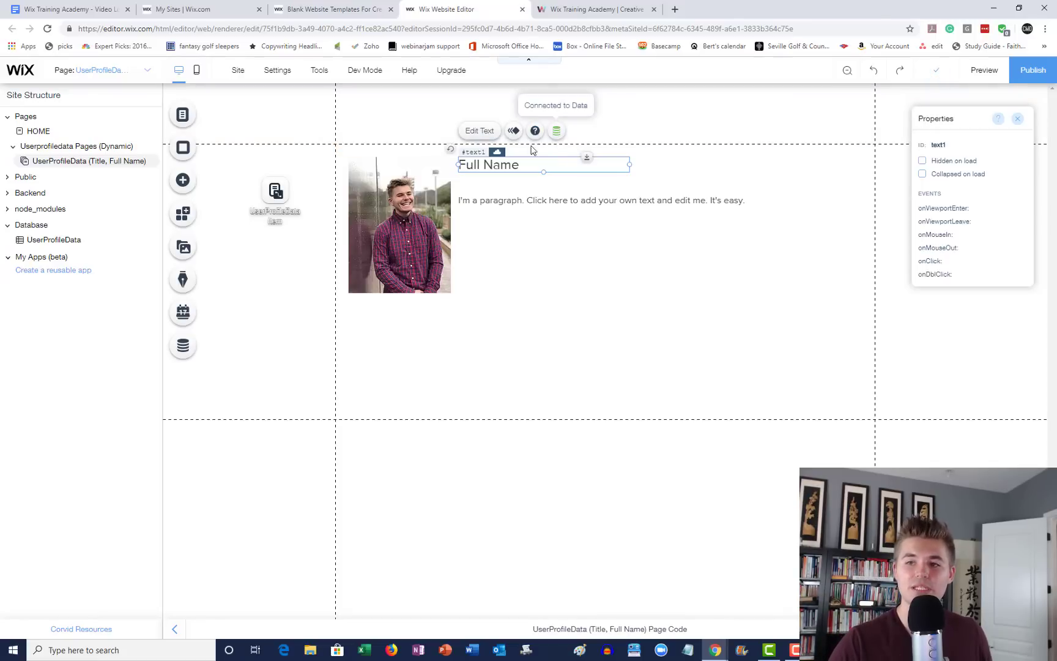
# Bind the portrait photo's source to the Profile Picture field
pyautogui.click(427, 181)
pyautogui.click(579, 141)
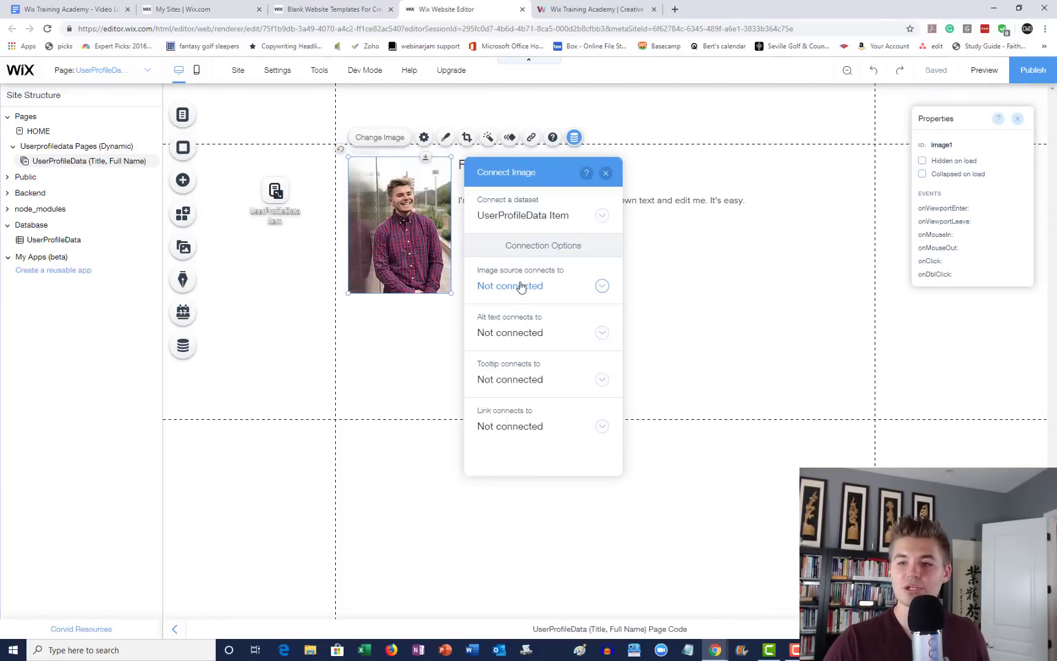
pyautogui.click(518, 285)
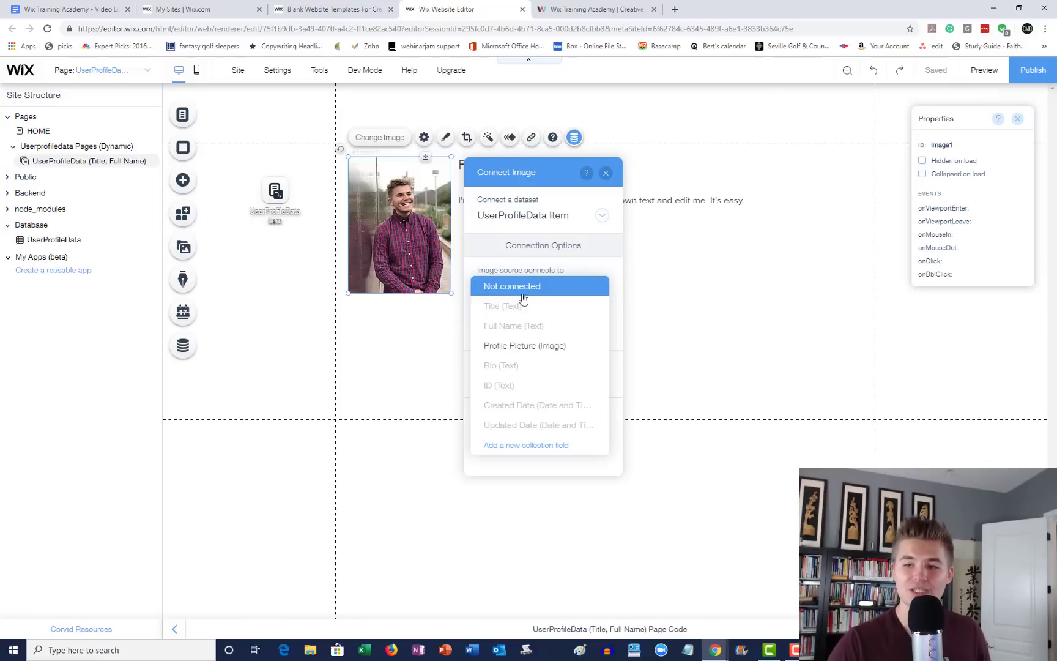
pyautogui.click(529, 350)
pyautogui.click(606, 173)
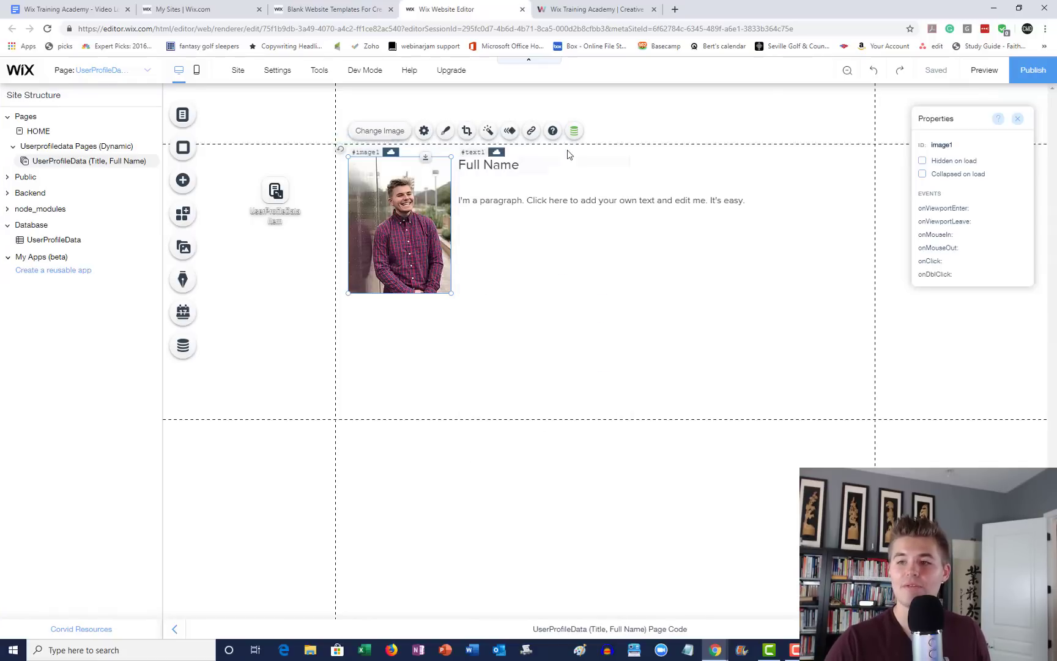
# Bind the paragraph to the Bio field and make its box taller
pyautogui.click(533, 200)
pyautogui.click(554, 175)
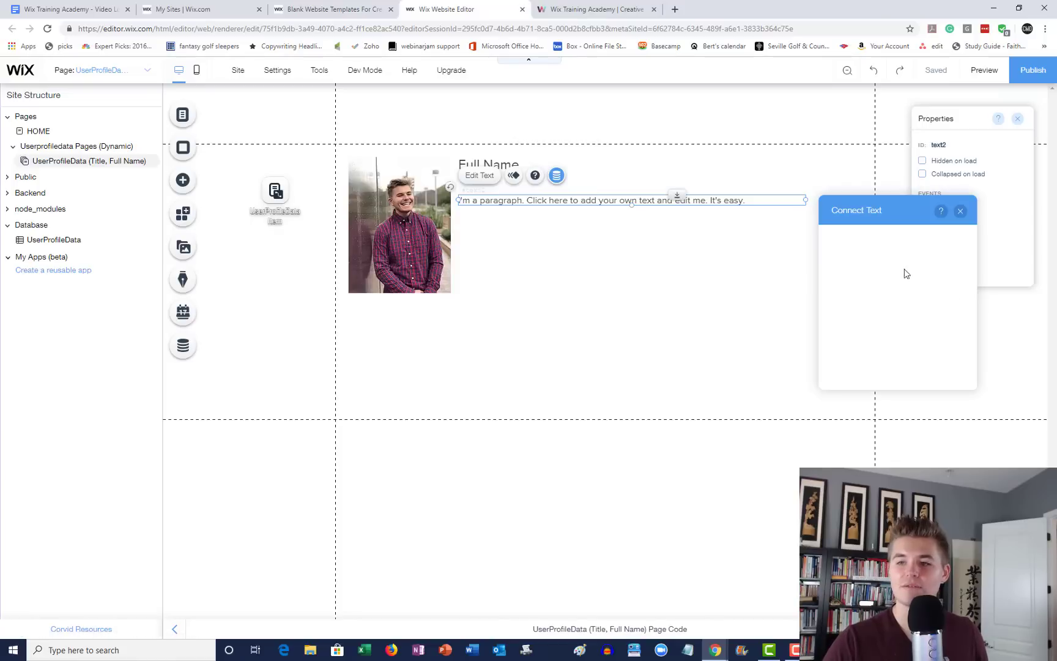
pyautogui.click(854, 327)
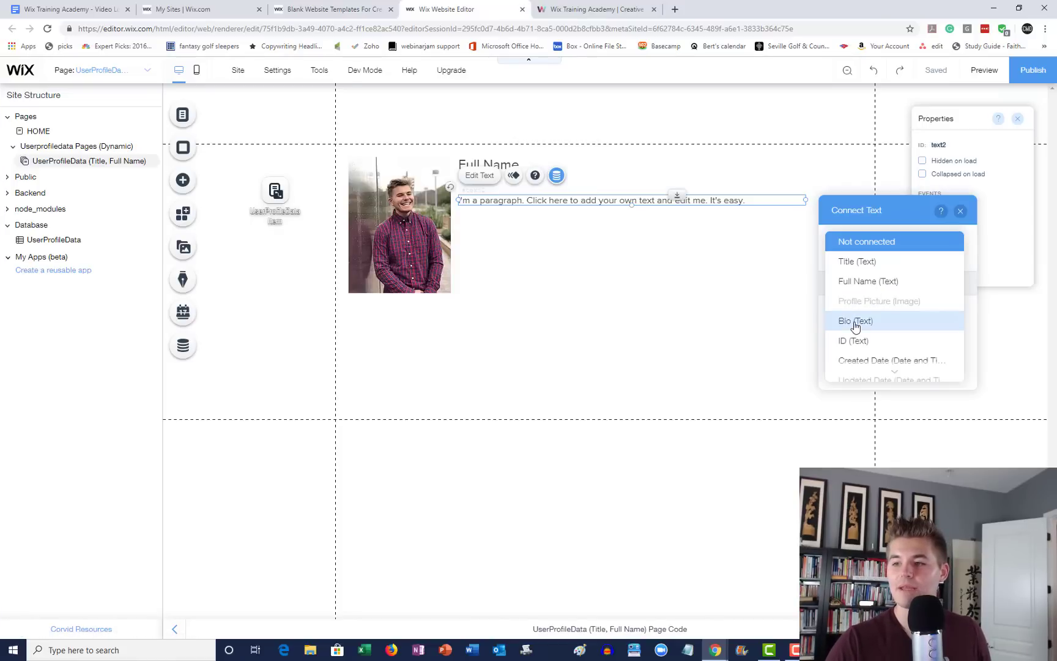
pyautogui.click(855, 321)
pyautogui.click(960, 211)
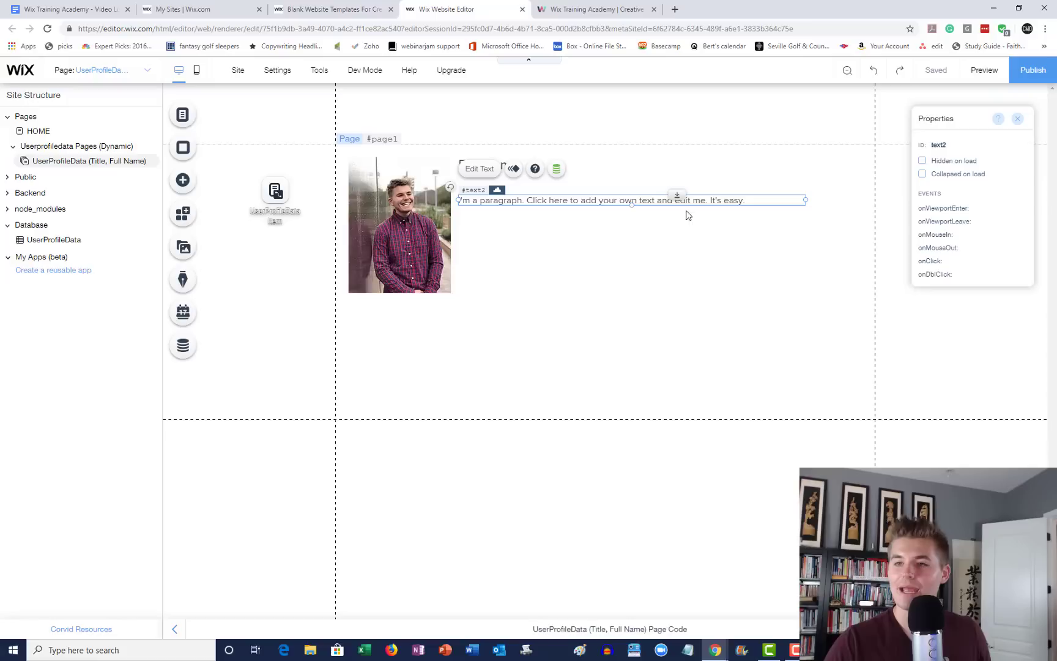
pyautogui.moveTo(632, 204); pyautogui.dragTo(616, 321)
# Save the site with the new data bindings and reopen the UserProfileData collection table
pyautogui.click(710, 301)
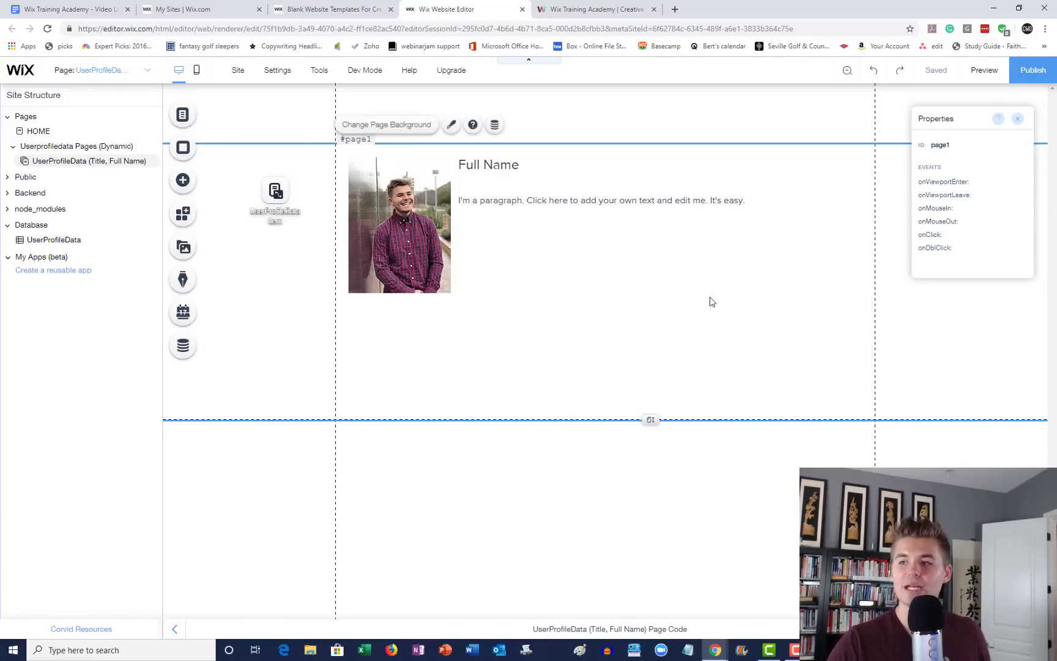
pyautogui.click(936, 70)
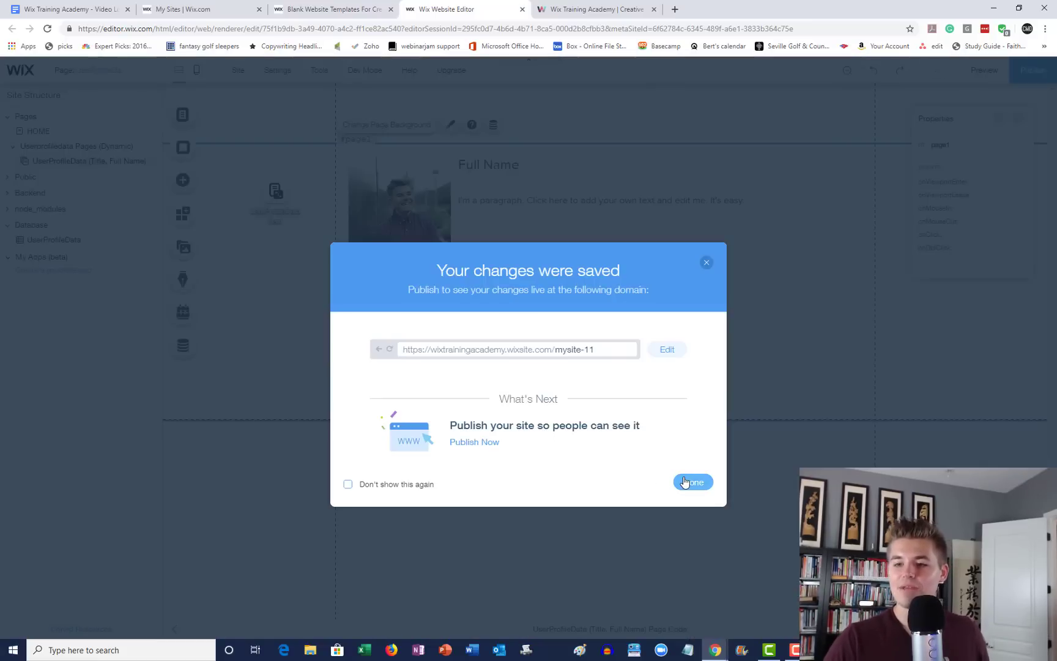
pyautogui.click(685, 482)
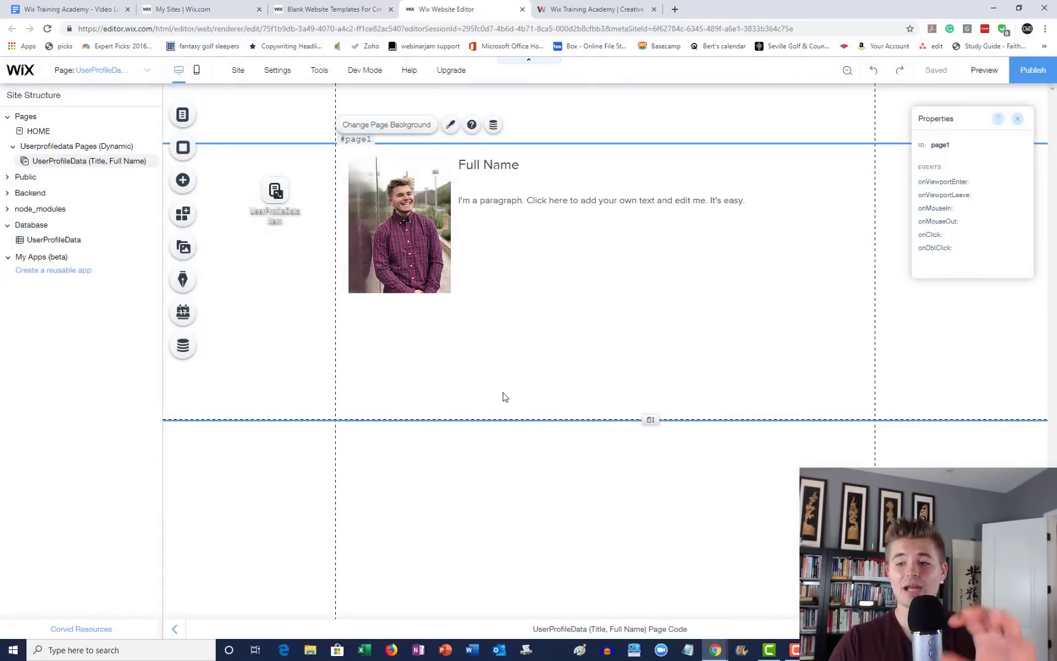
pyautogui.click(52, 245)
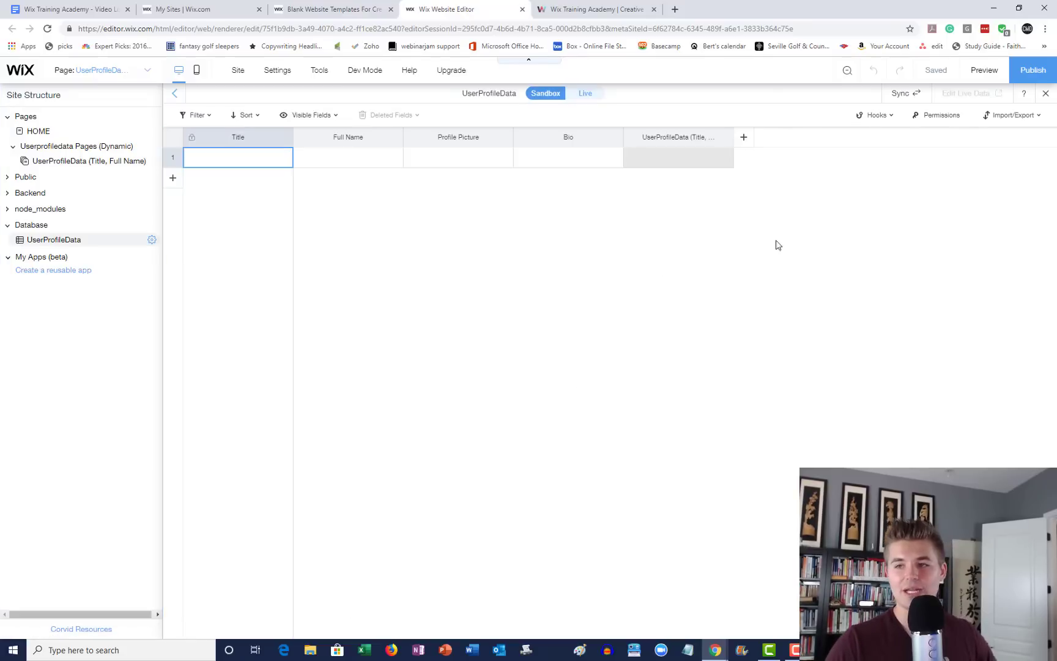
# Enter a sample full name in row 1 and use the uploaded photo as its Profile Picture
pyautogui.click(351, 157)
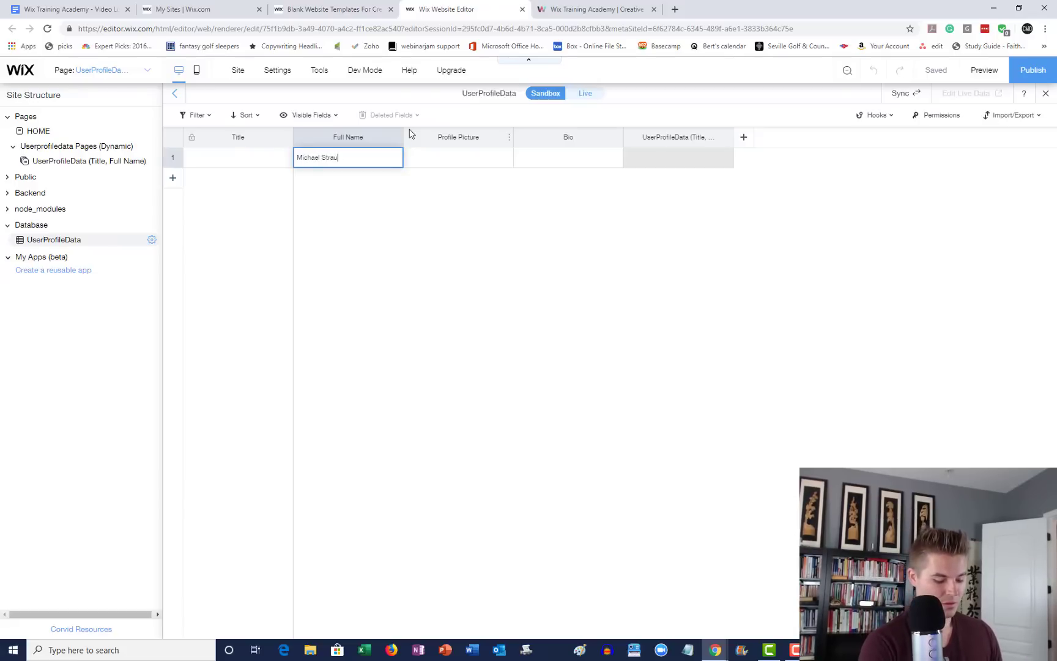
pyautogui.click(465, 157)
pyautogui.click(463, 157)
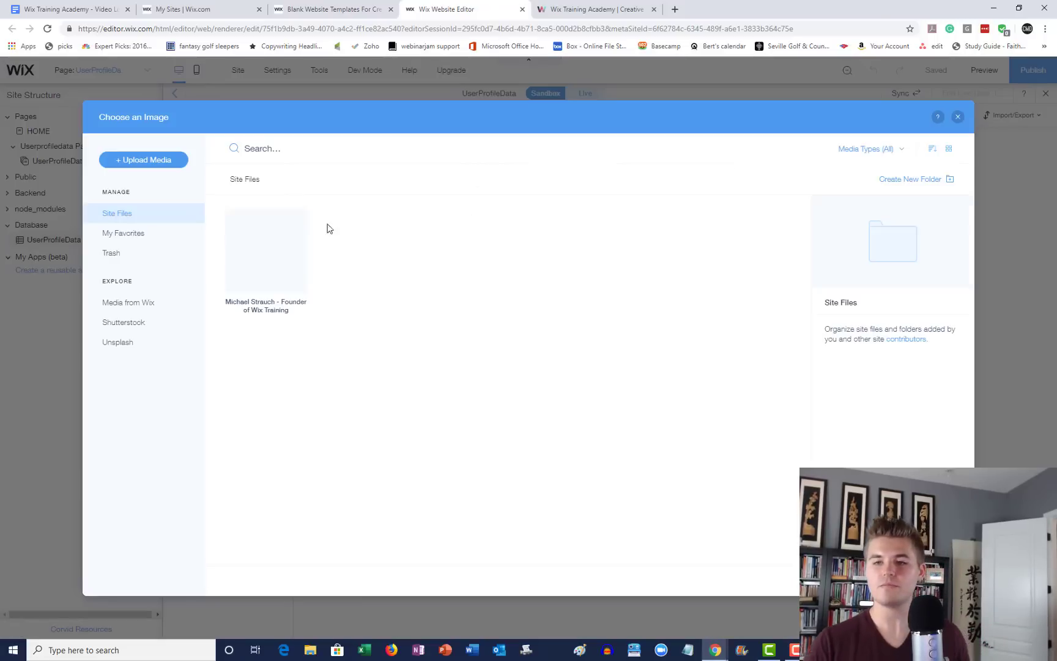
pyautogui.doubleClick(266, 251)
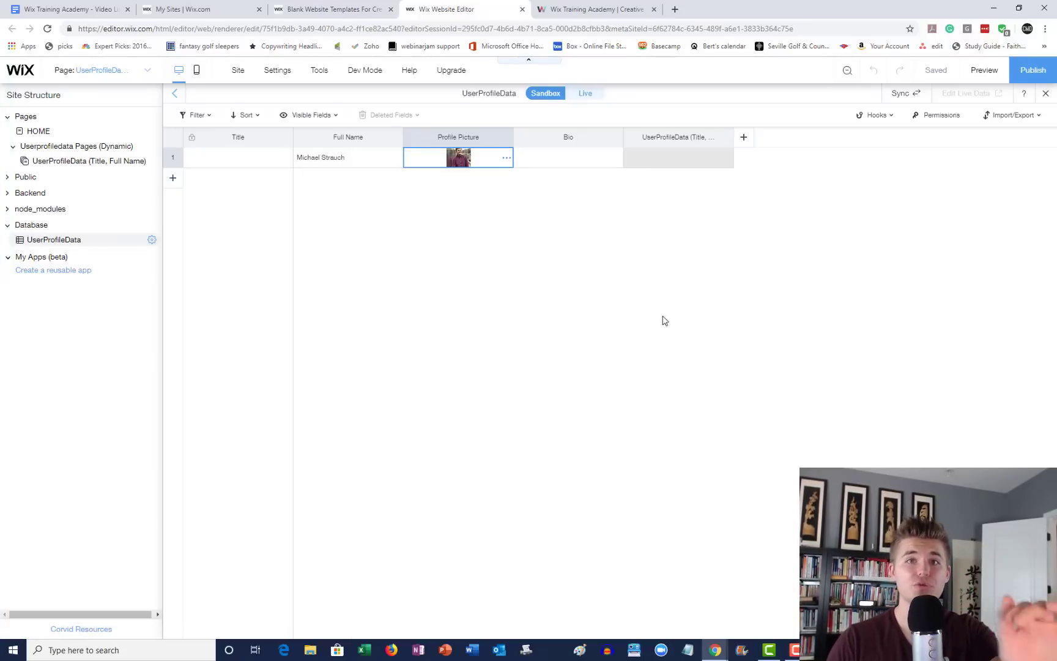
# Give row 1 a one-line Bio about the person and save the collection
pyautogui.click(577, 162)
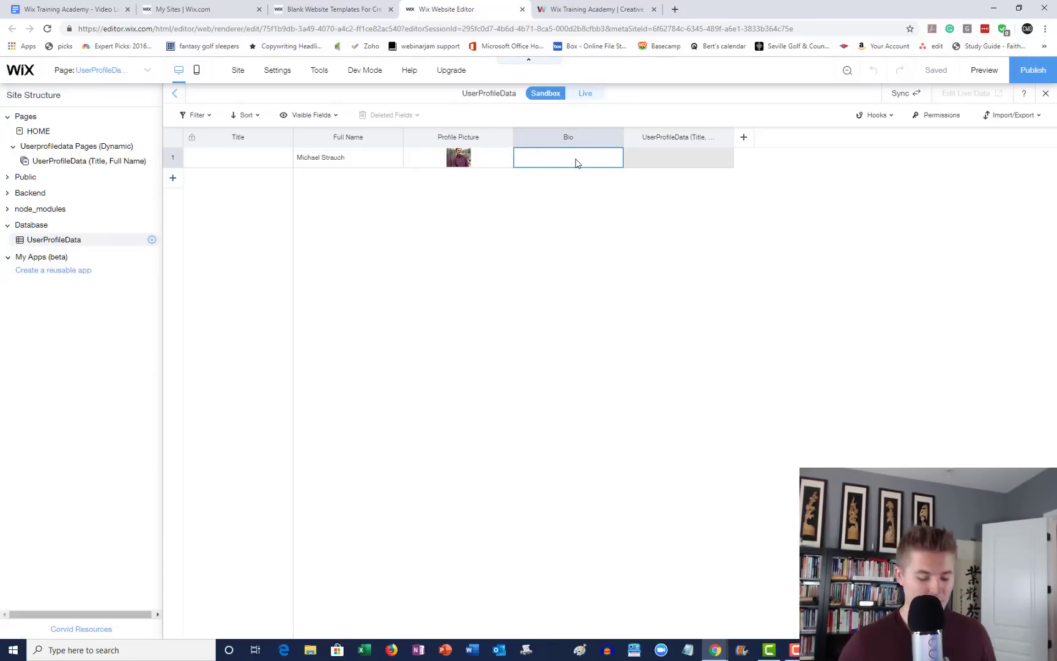
pyautogui.write('Michael')
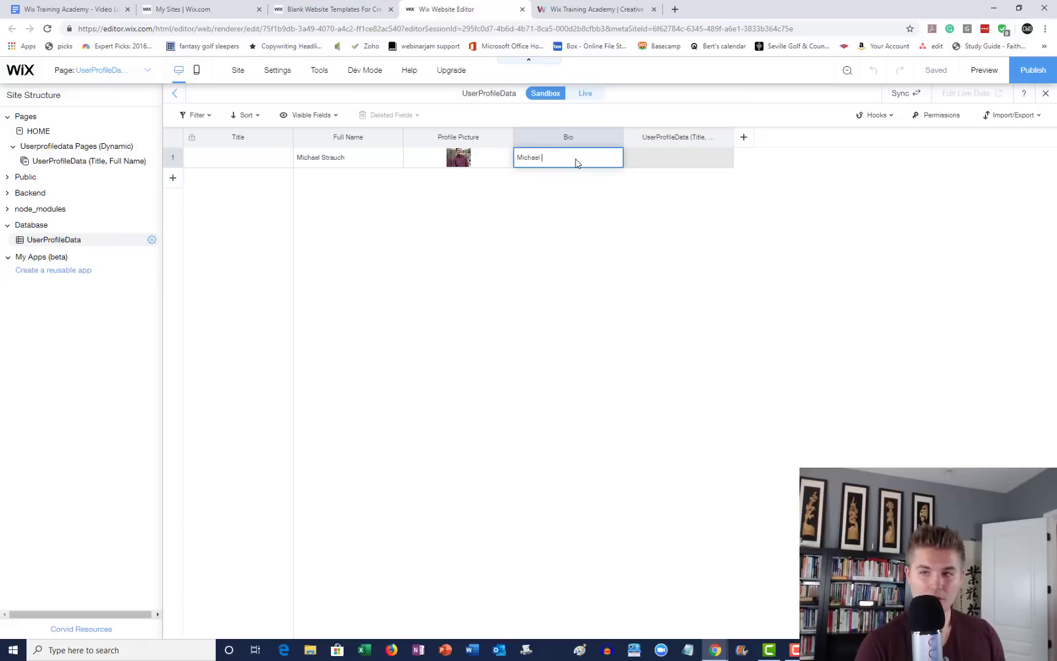
pyautogui.write(' want')
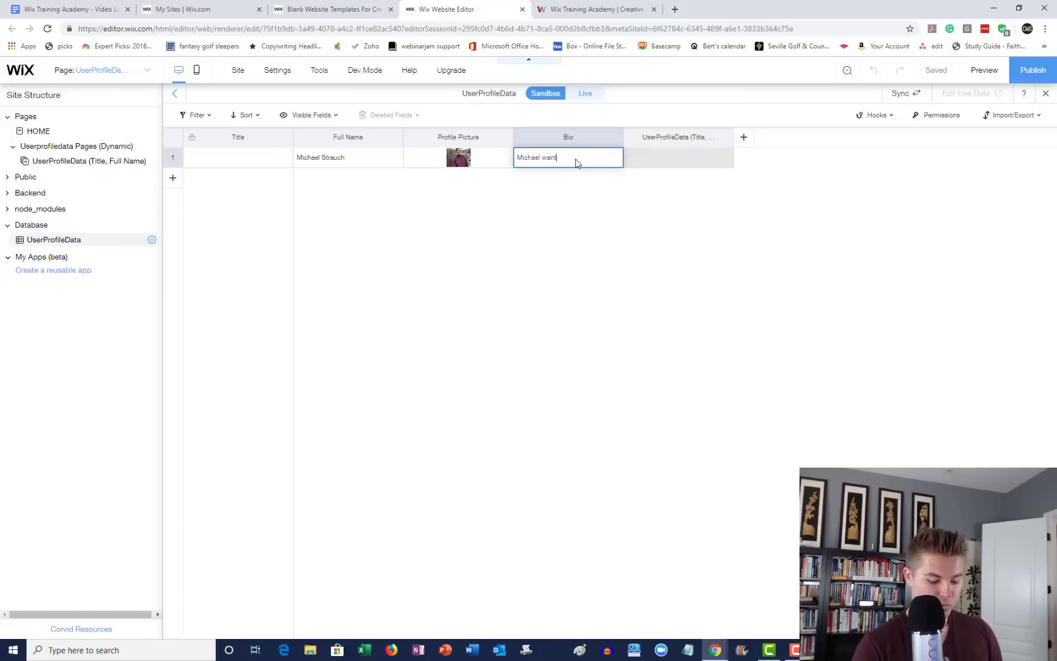
pyautogui.write('sa')
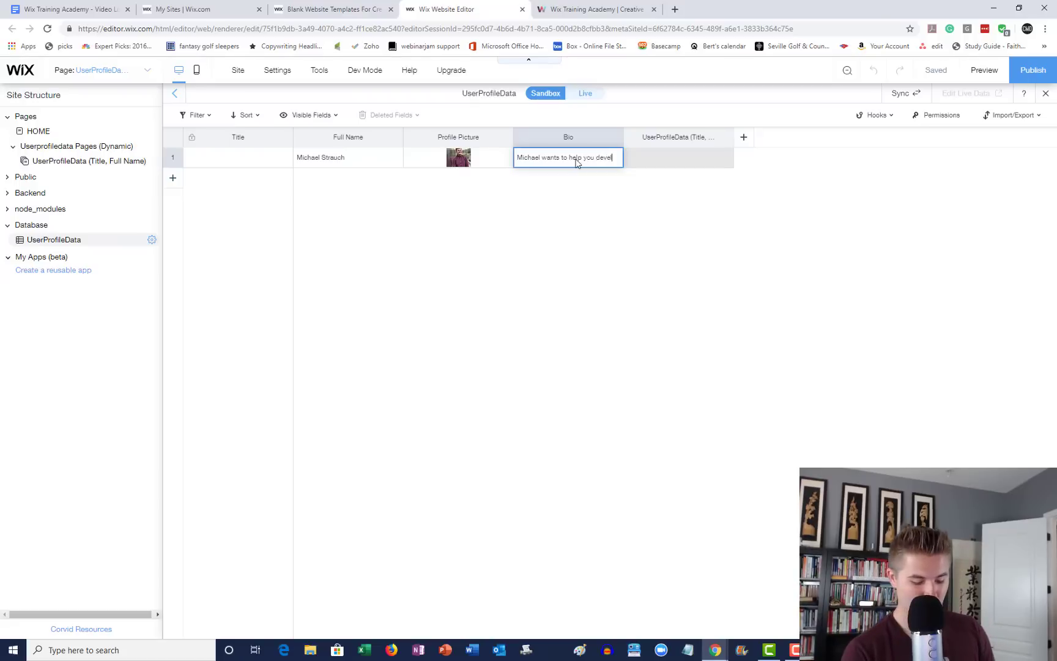
pyautogui.write('op your w')
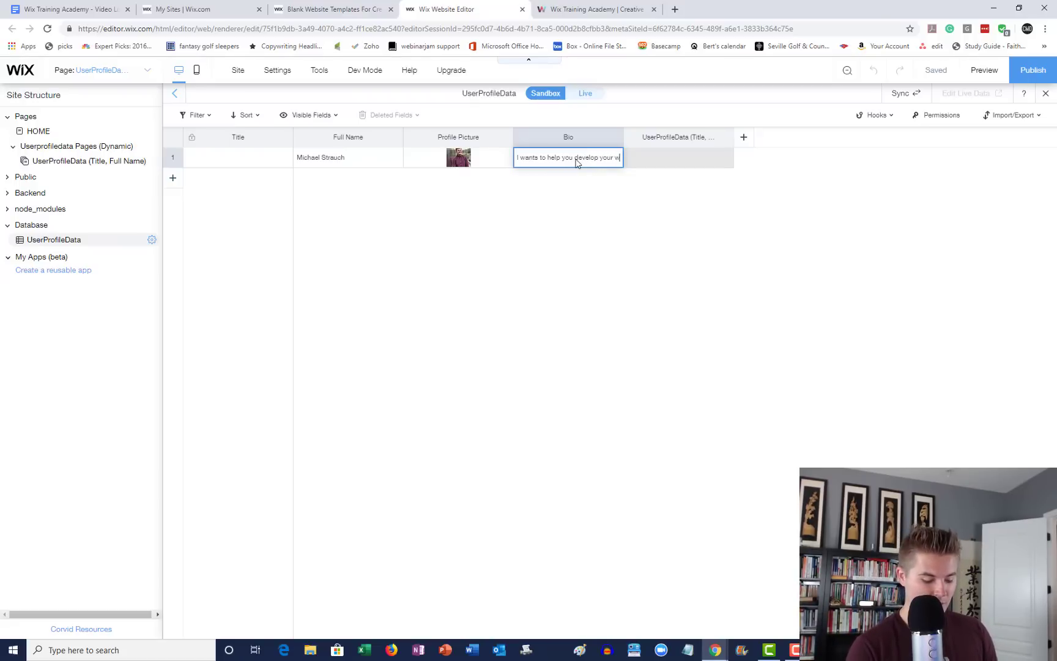
pyautogui.write('ebsite')
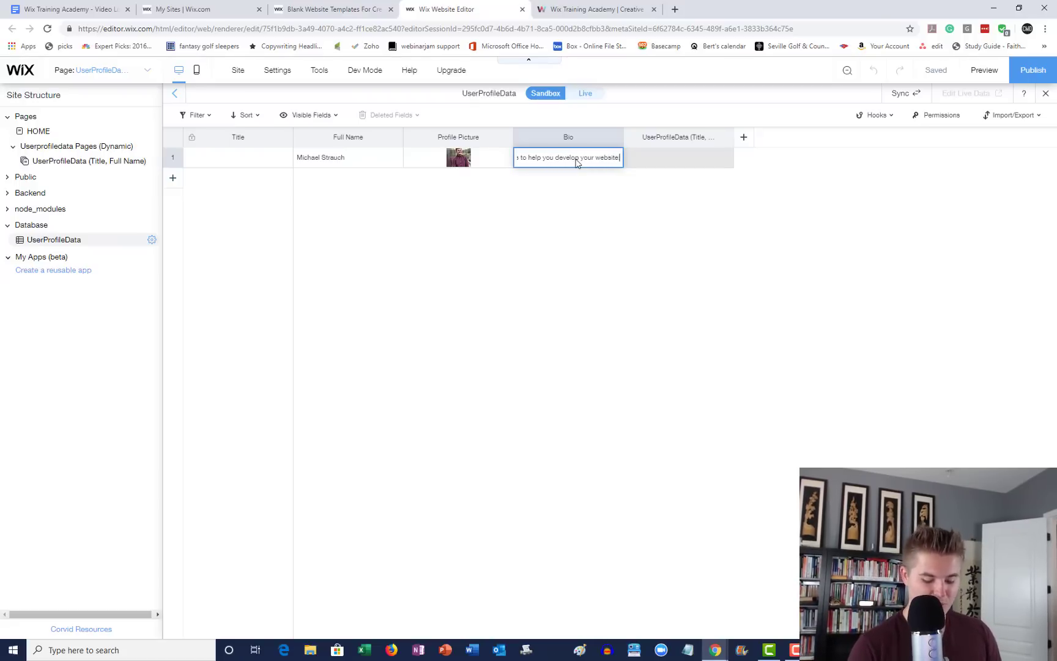
pyautogui.write('.')
pyautogui.press('Return')
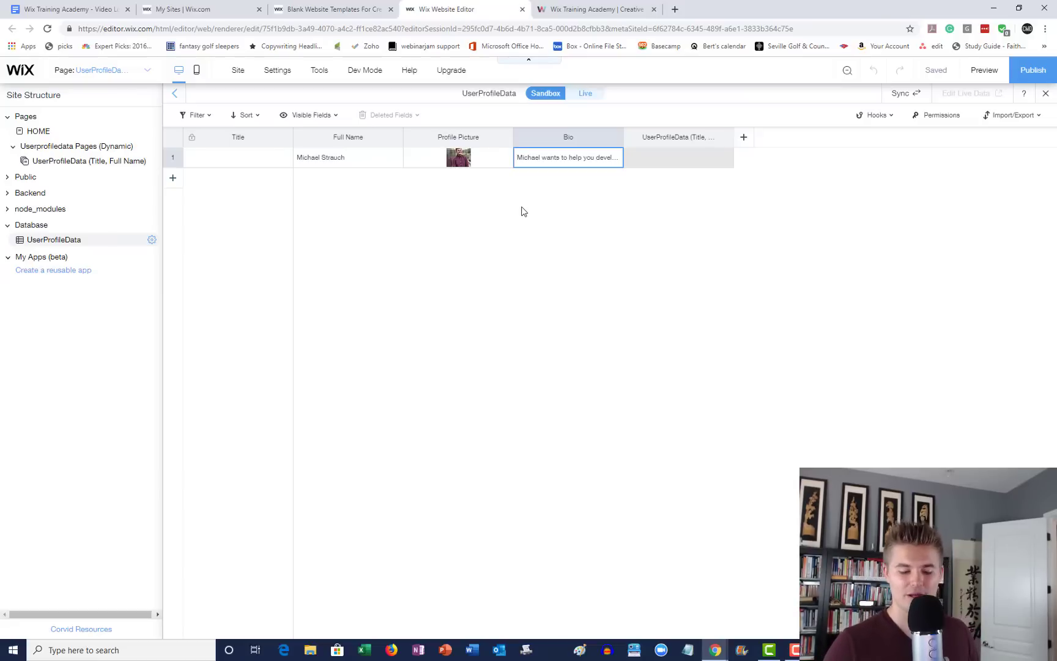
pyautogui.click(934, 72)
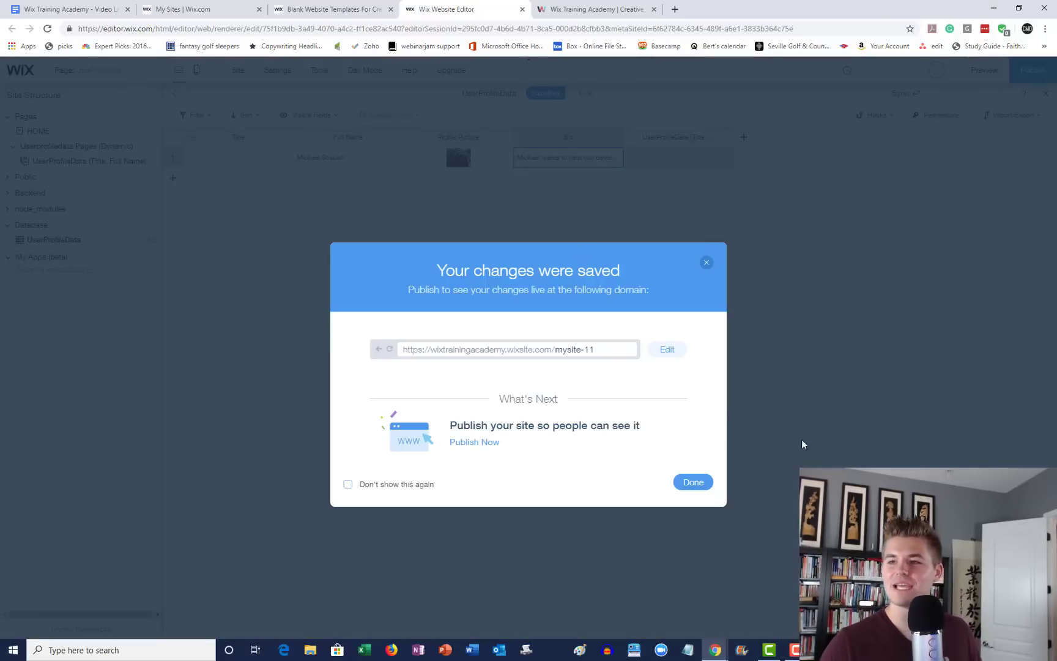
# Return from the save confirmation to UserProfileData and reveal the record's /userprofiledata/ page link
pyautogui.click(690, 481)
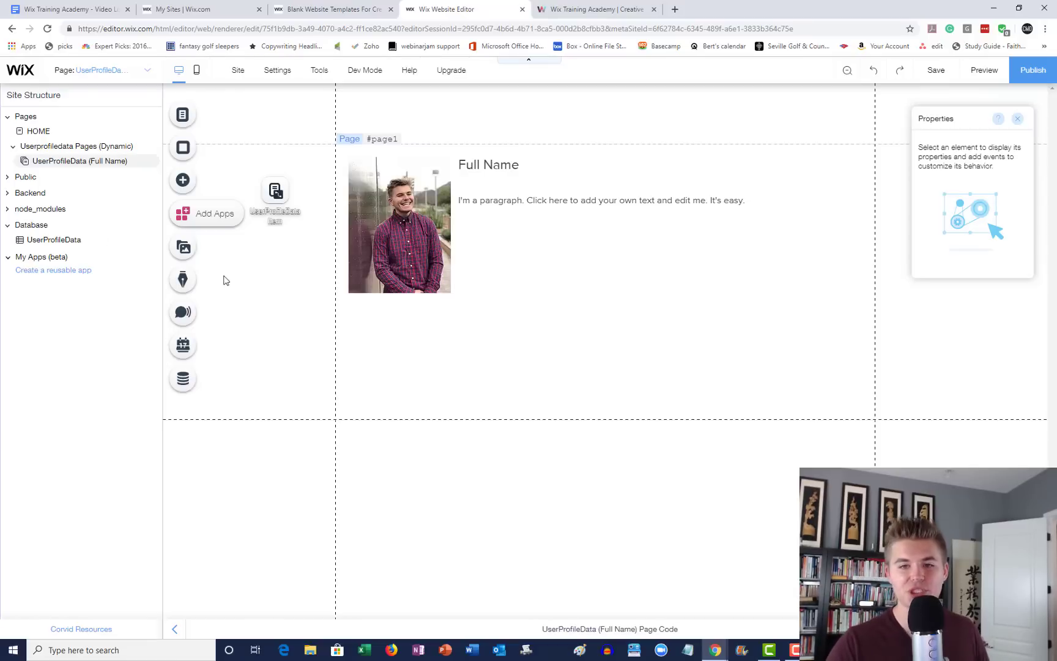
pyautogui.click(68, 243)
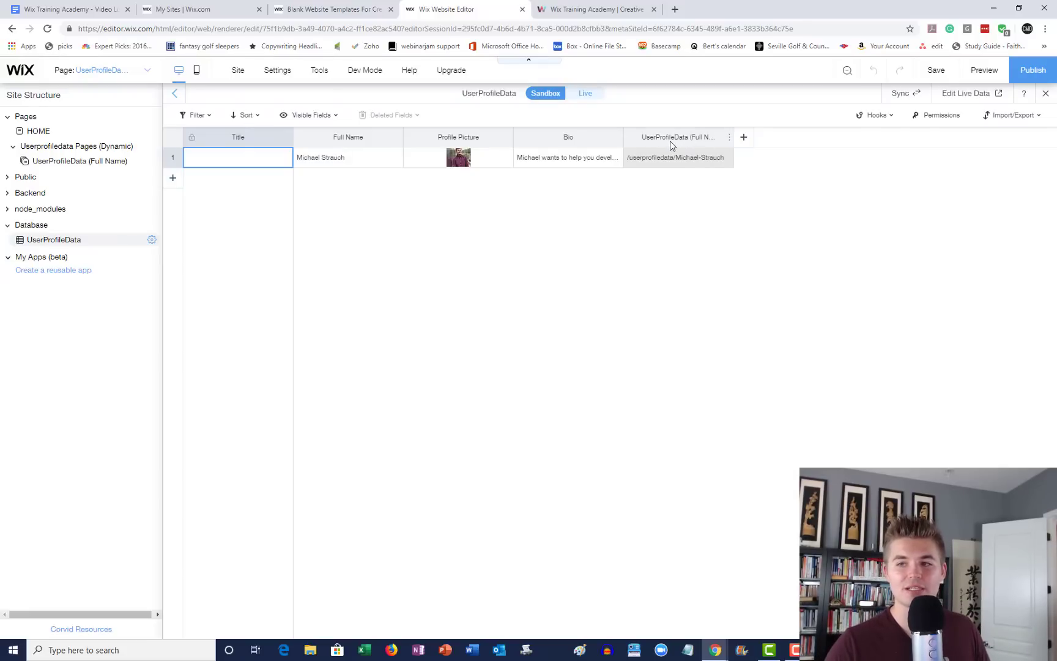
pyautogui.click(720, 159)
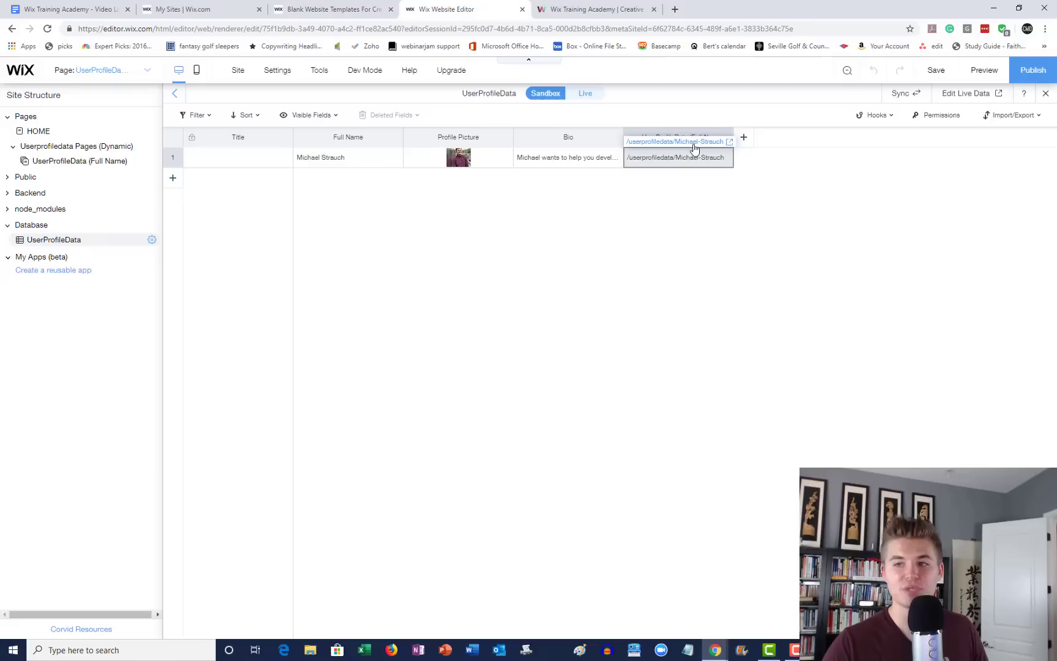
# Preview the sample record's profile page with its name, photo and bio, then go back to the editor
pyautogui.click(729, 147)
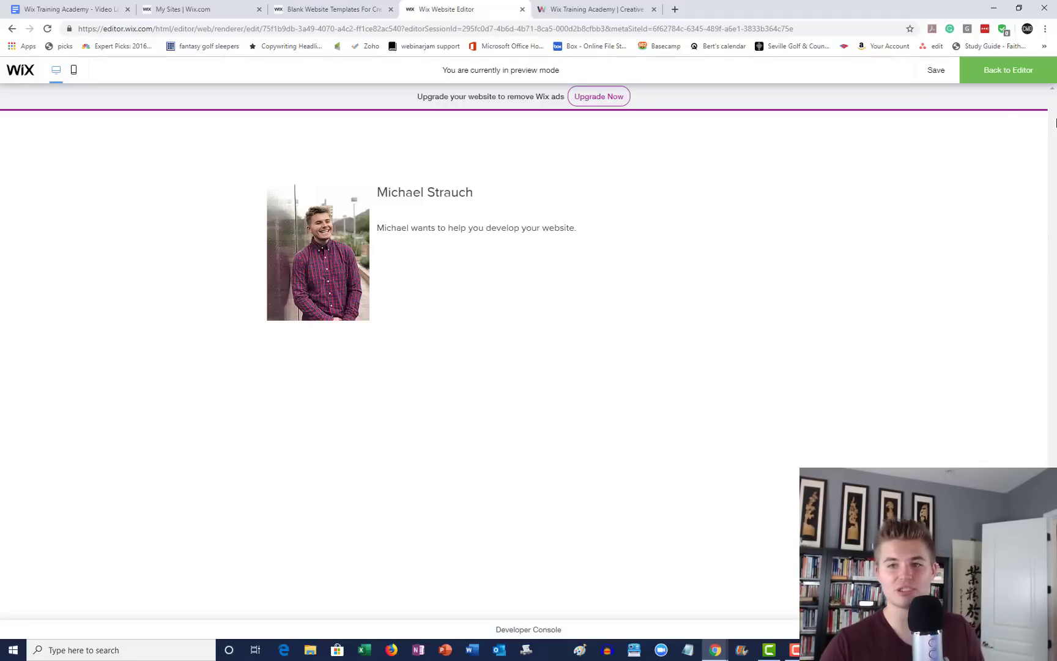
pyautogui.click(1028, 71)
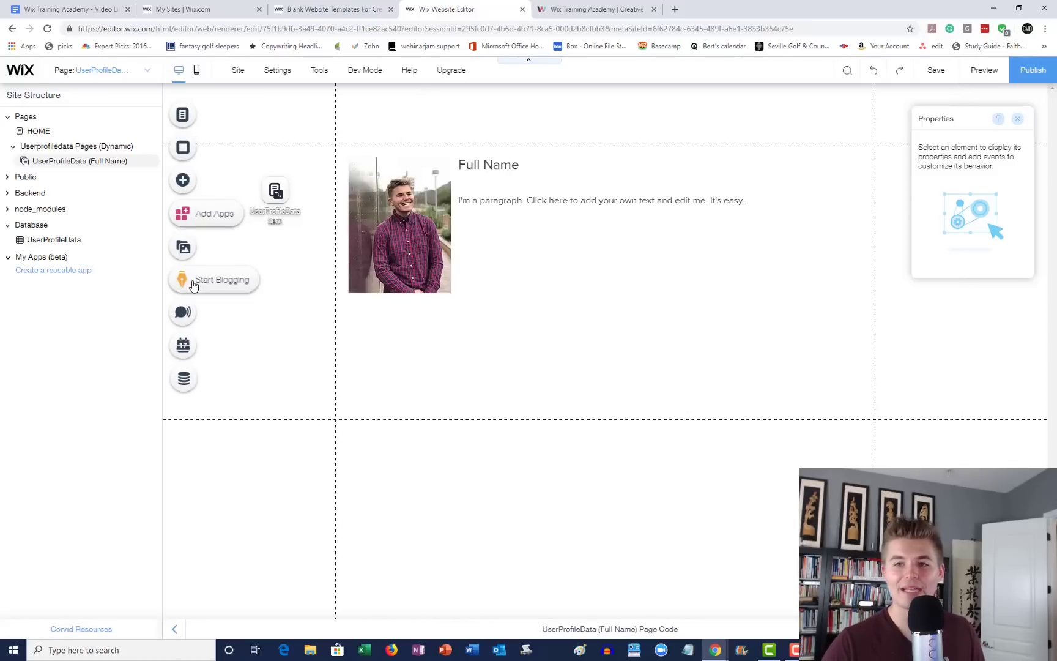
# Show the filled UserProfileData record, then switch to the live Wix Training Academy homepage
pyautogui.click(70, 241)
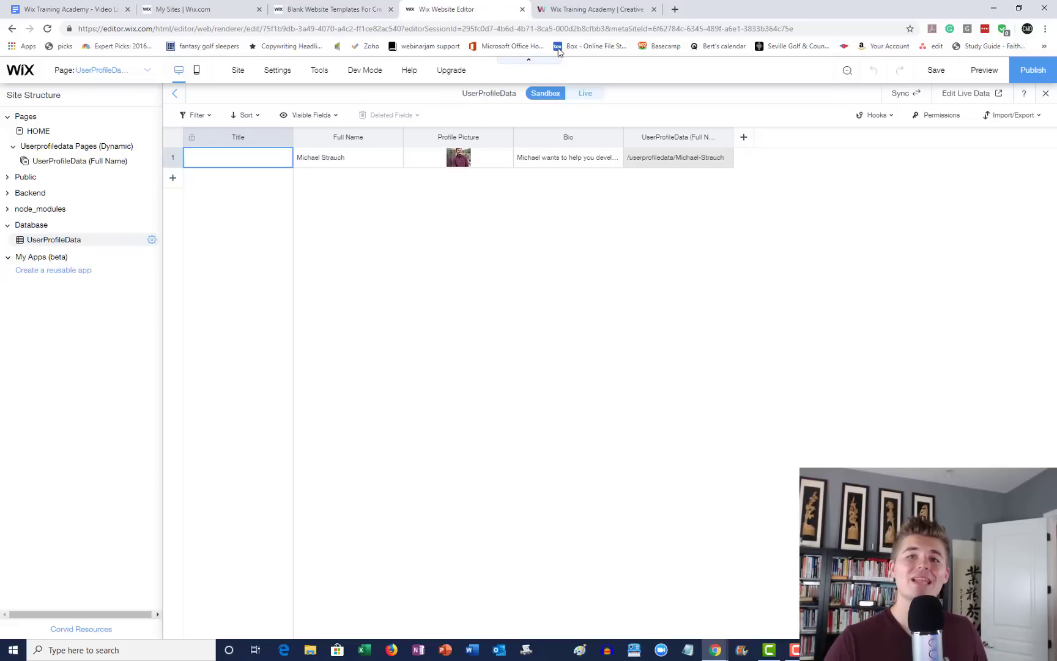
pyautogui.click(590, 9)
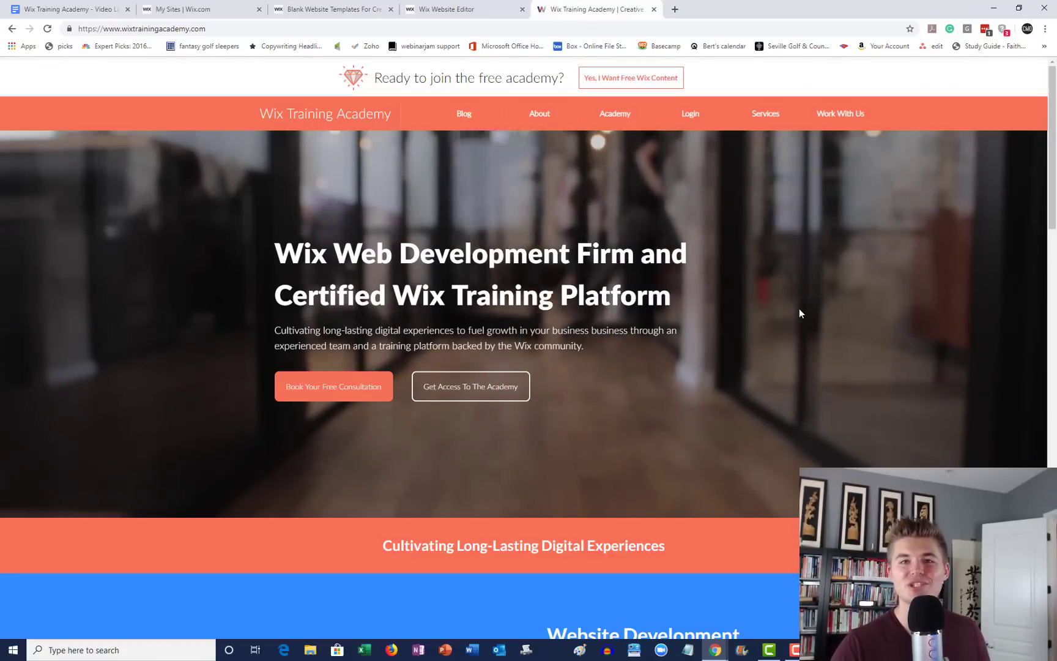
# Scroll through the wixtrainingacademy.com homepage, then close it to return to the editor
pyautogui.scroll(-10, 797, 300)
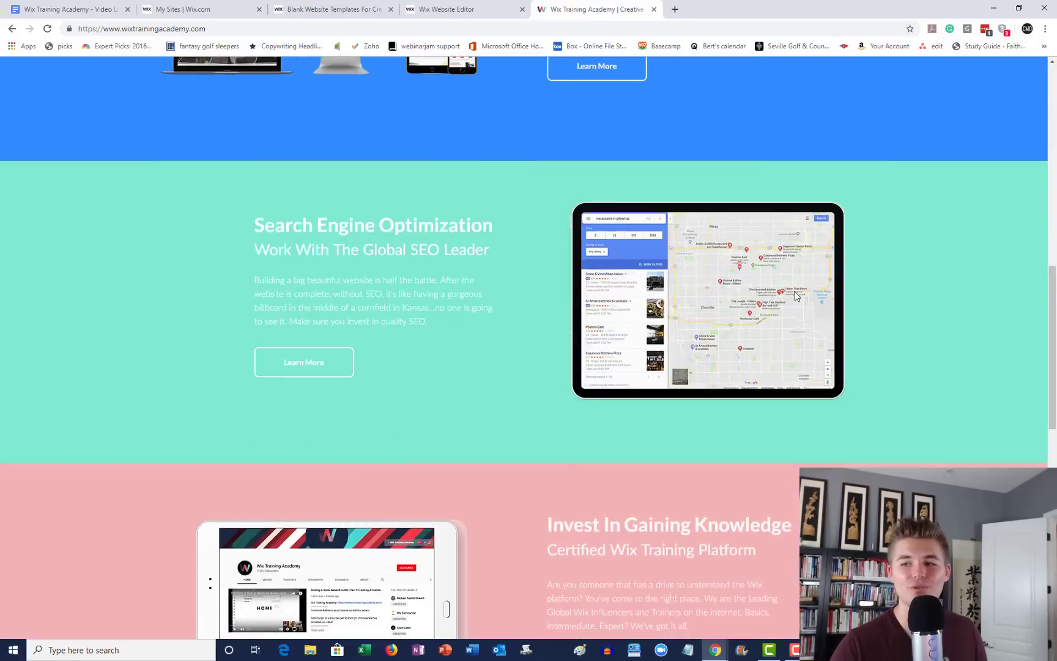
pyautogui.scroll(-11, 797, 296)
pyautogui.scroll(20, 797, 372)
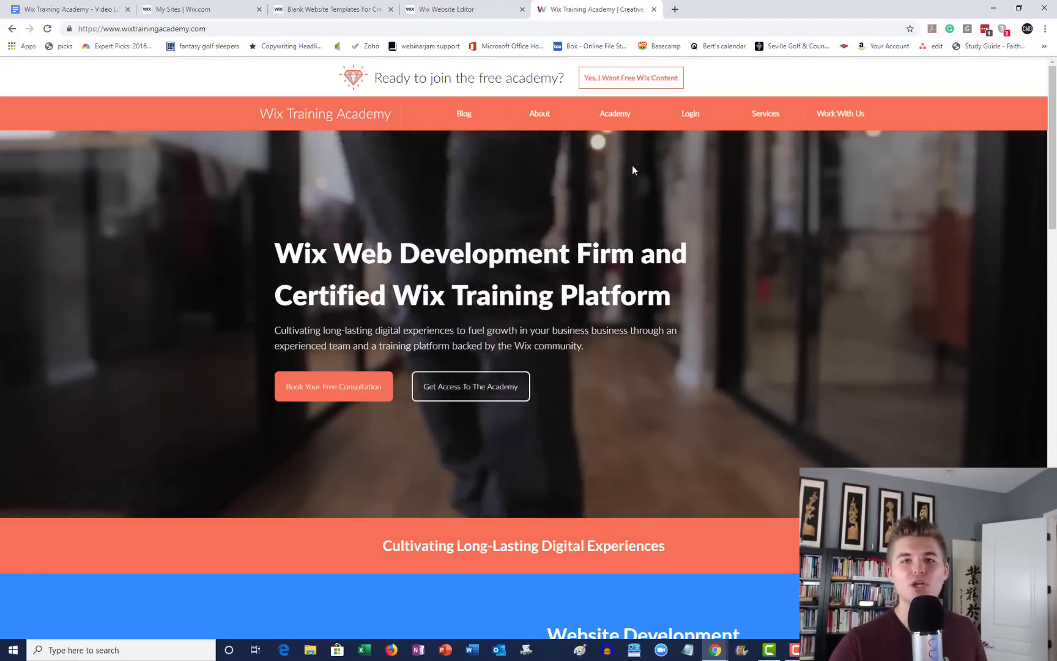
pyautogui.click(654, 10)
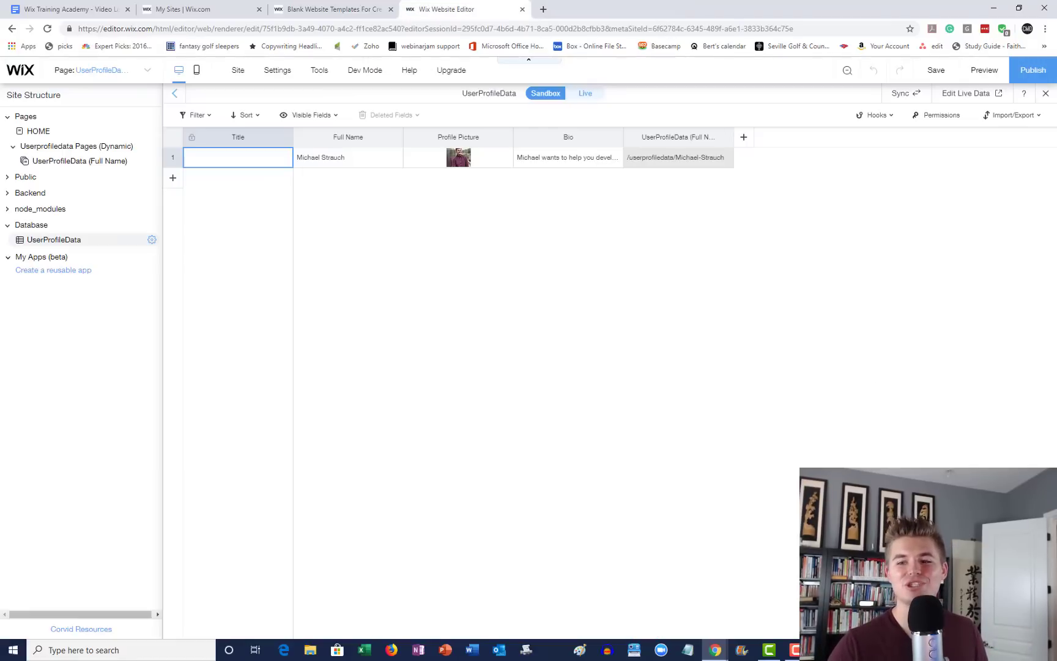